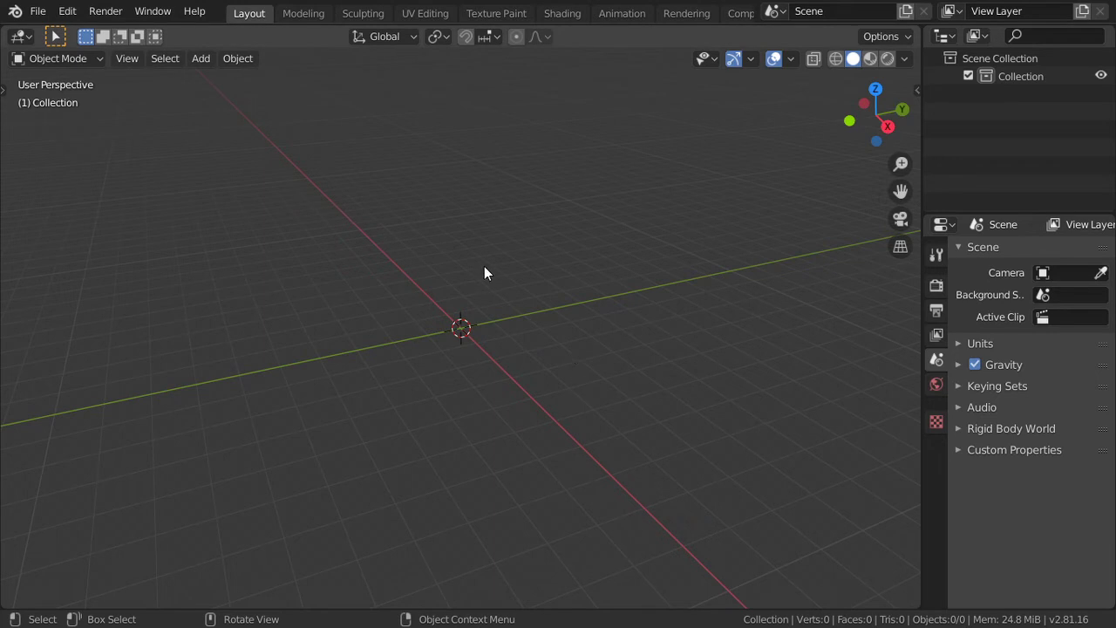
Bring up the Add menu in the empty viewport to reach the mesh primitives.
key(shift+a)
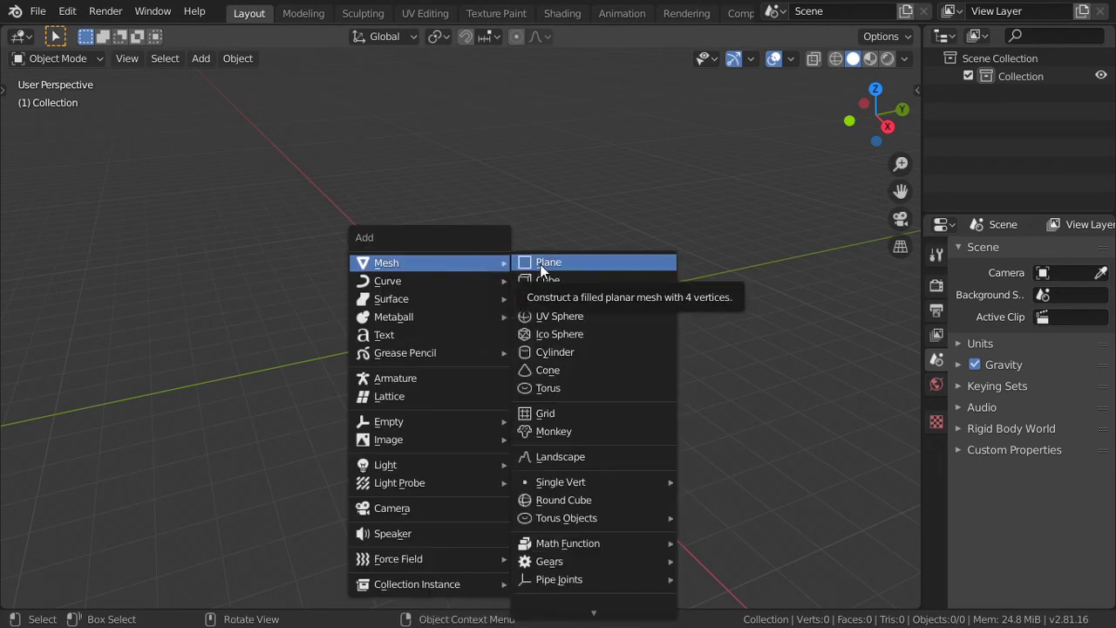
Add a cylinder and stretch it to three times its height along Z.
click(574, 348)
key(KP_1)
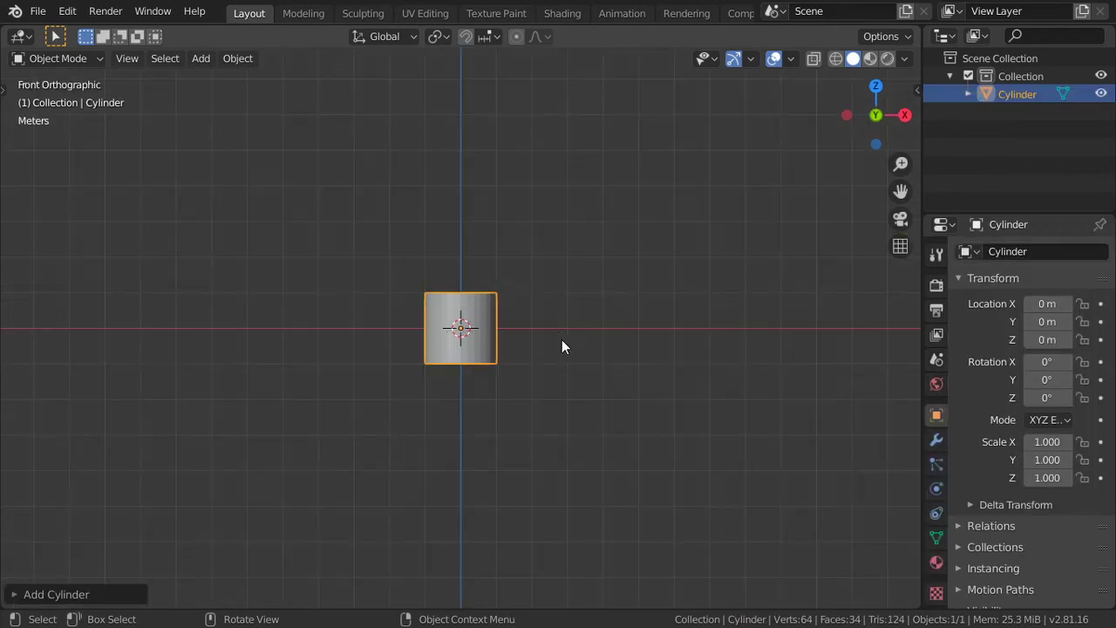
scroll(561, 339, up, 4)
key(s)
key(z)
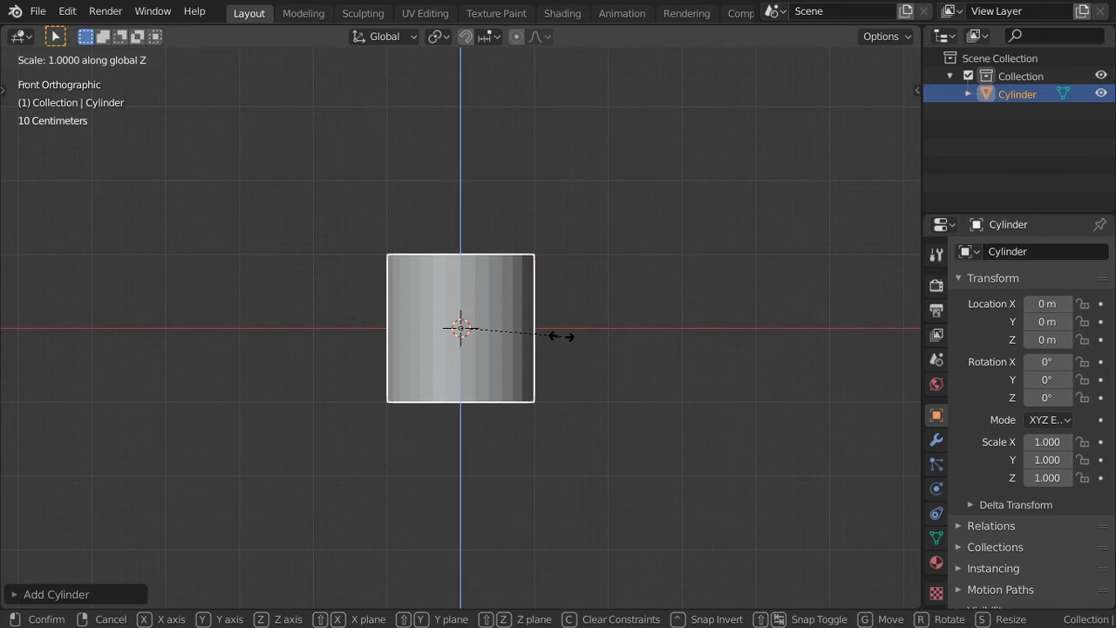
text(3)
key(Return)
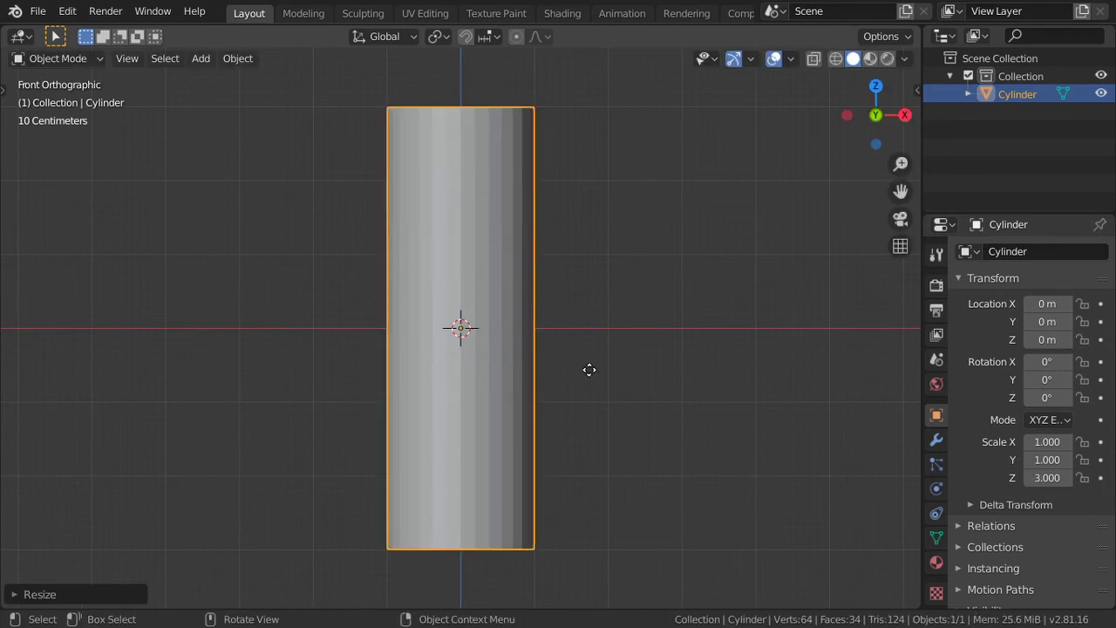
Raise the cylinder 3 m along Z so its base rests on the ground.
text(gz3)
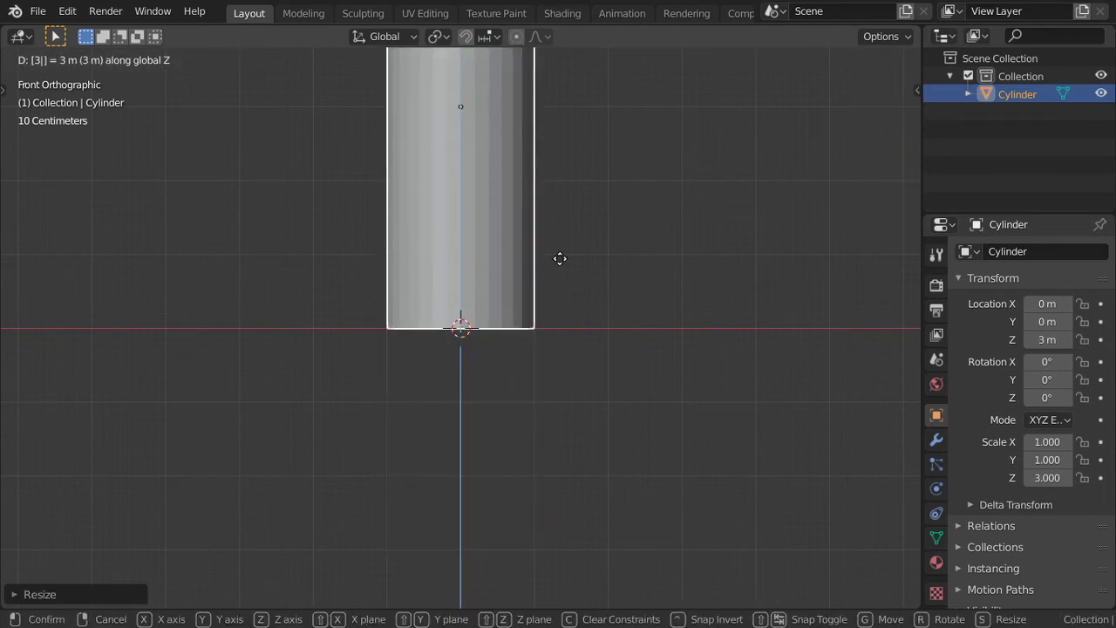
key(Return)
scroll(559, 259, down, 5)
shift+middle_drag(547, 322, 569, 356)
scroll(556, 254, up, 4)
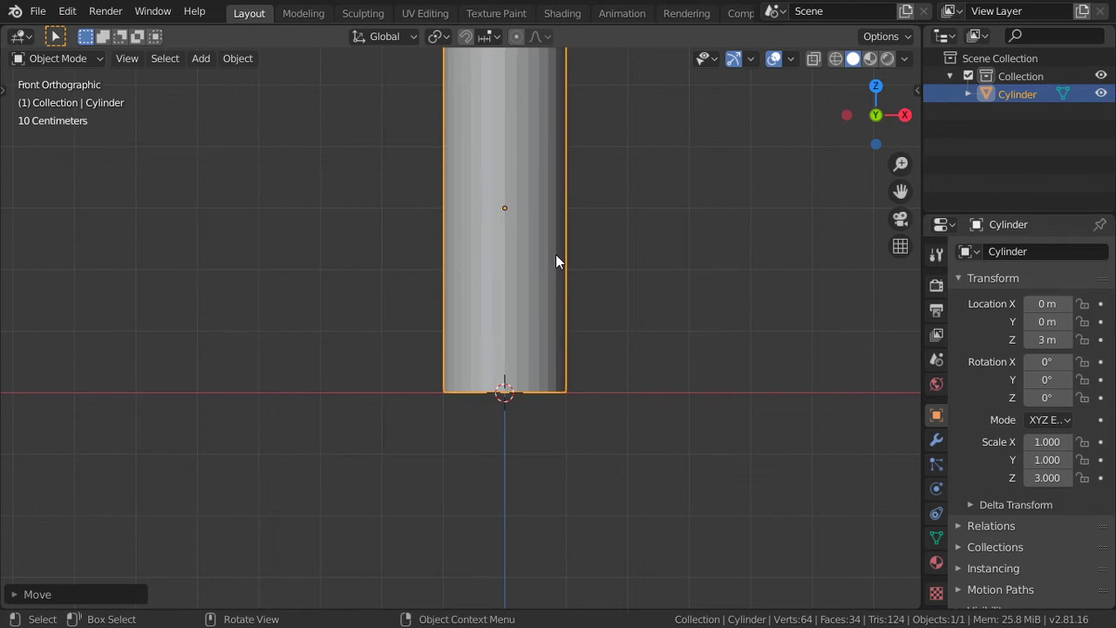
In Edit Mode, add five evenly spaced horizontal loop cuts and show wireframe shading.
key(Tab)
shift+middle_drag(551, 254, 546, 391)
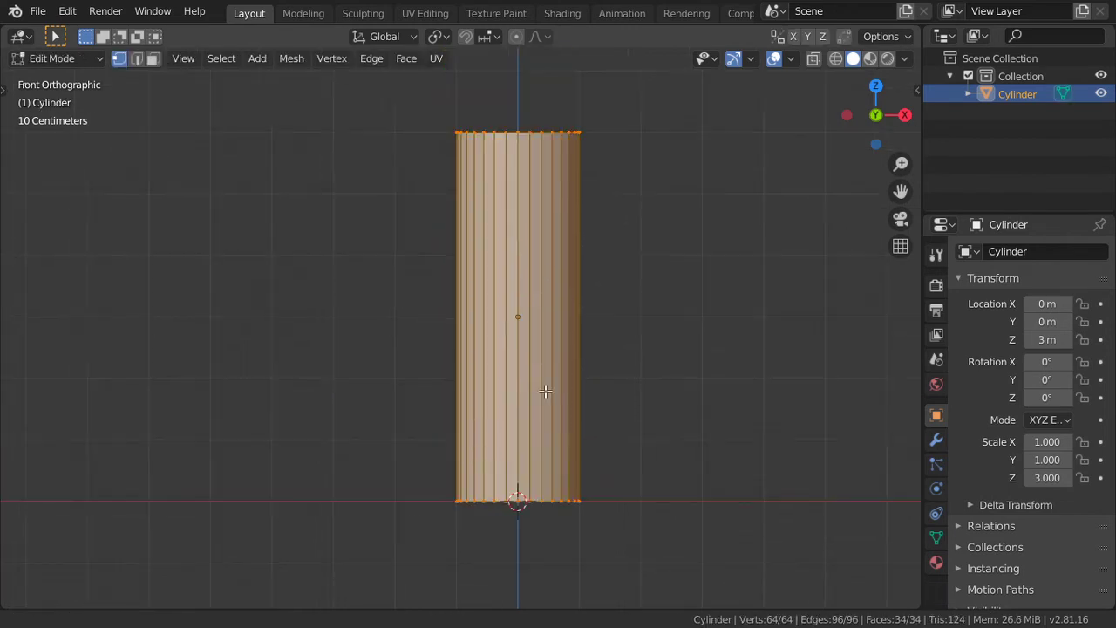
key(ctrl+r)
scroll(564, 368, up, 4)
click(564, 368)
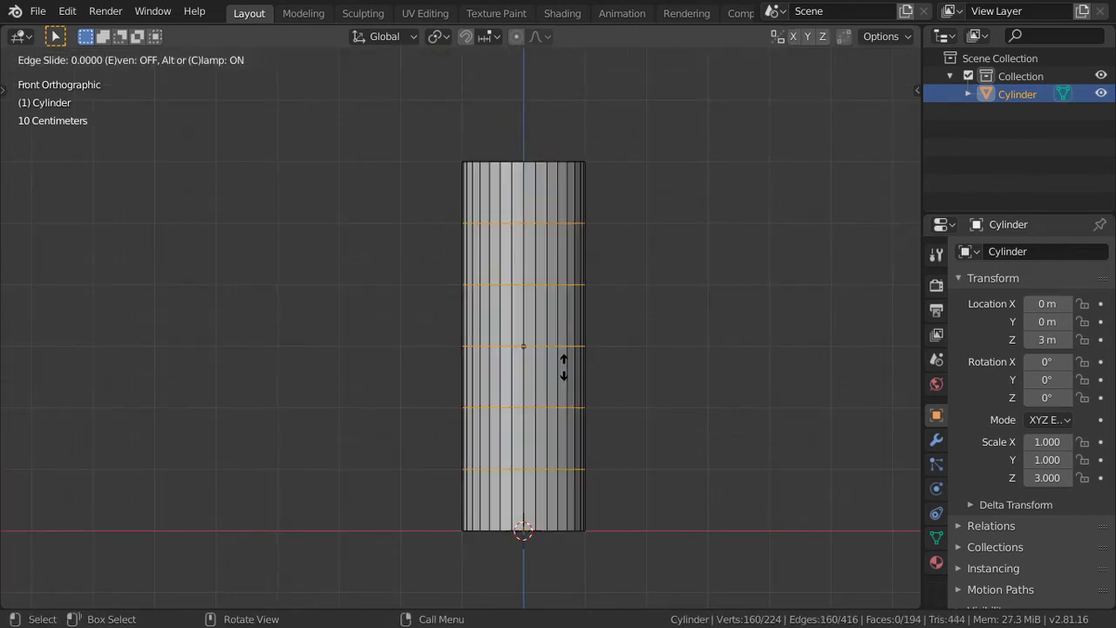
right_click(566, 367)
key(z)
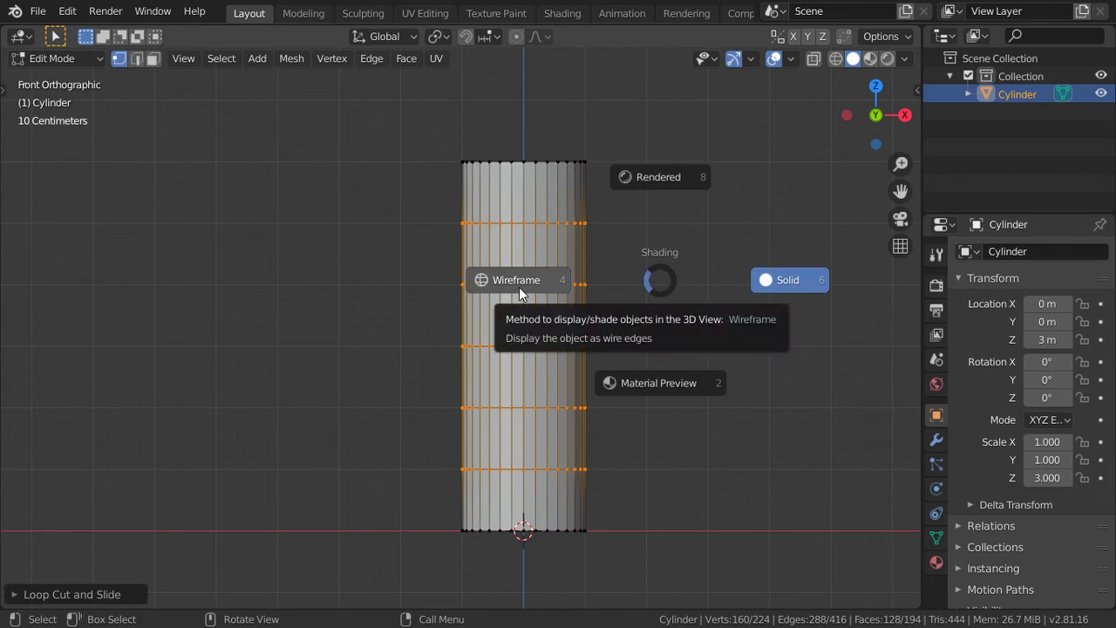
click(519, 287)
Bevel the middle edge loop and extrude it inward into a narrow waist band.
key(alt+a)
key(b)
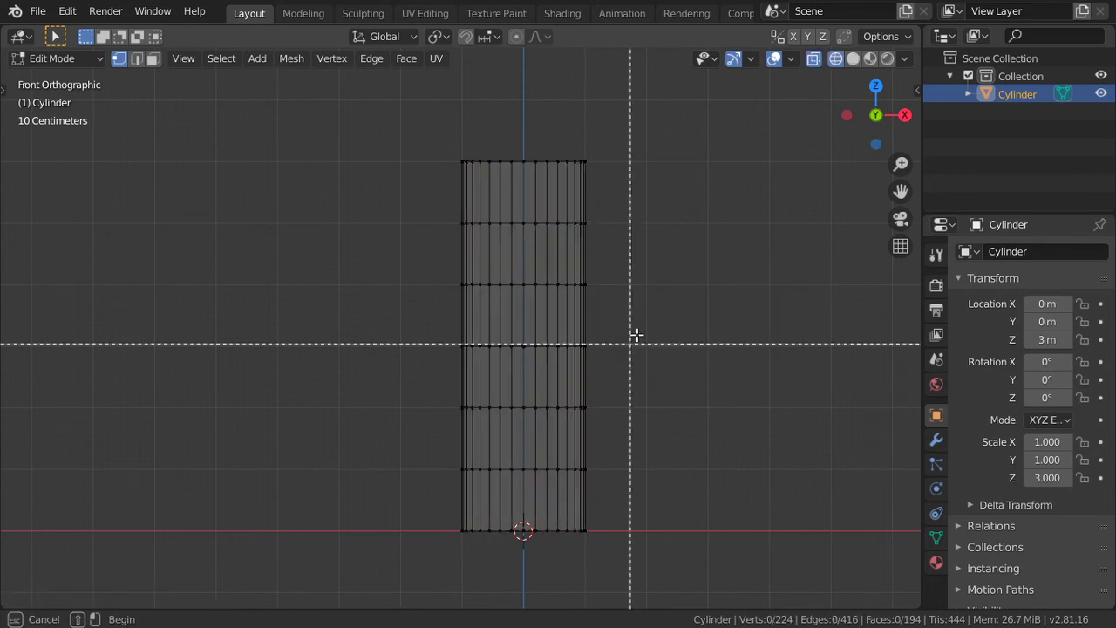
key(Escape)
key(b)
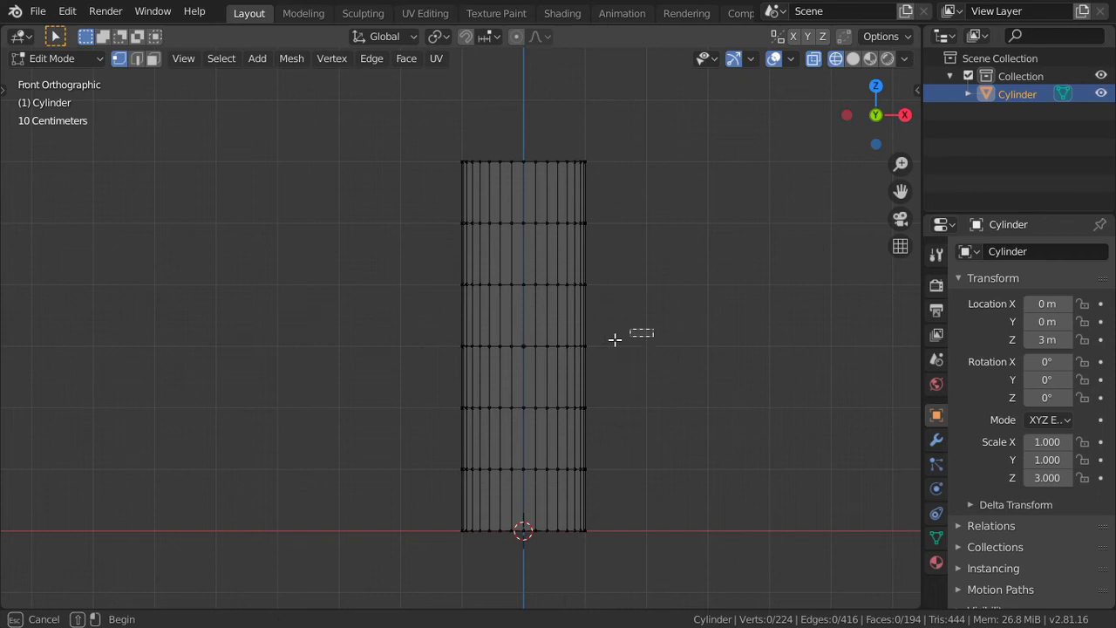
drag(653, 331, 407, 381)
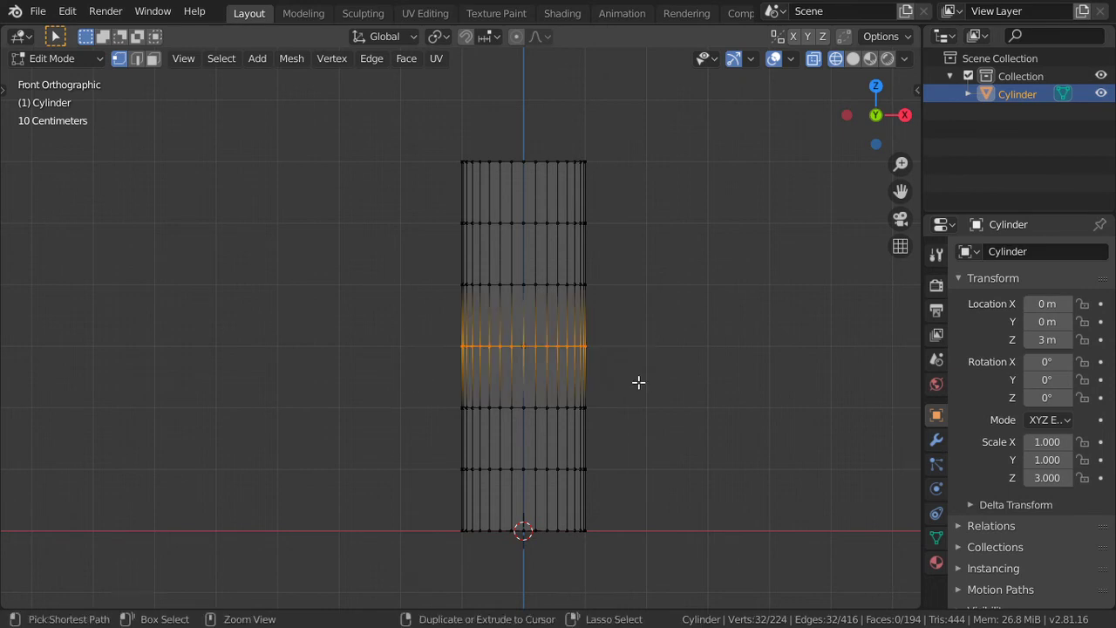
key(ctrl+b)
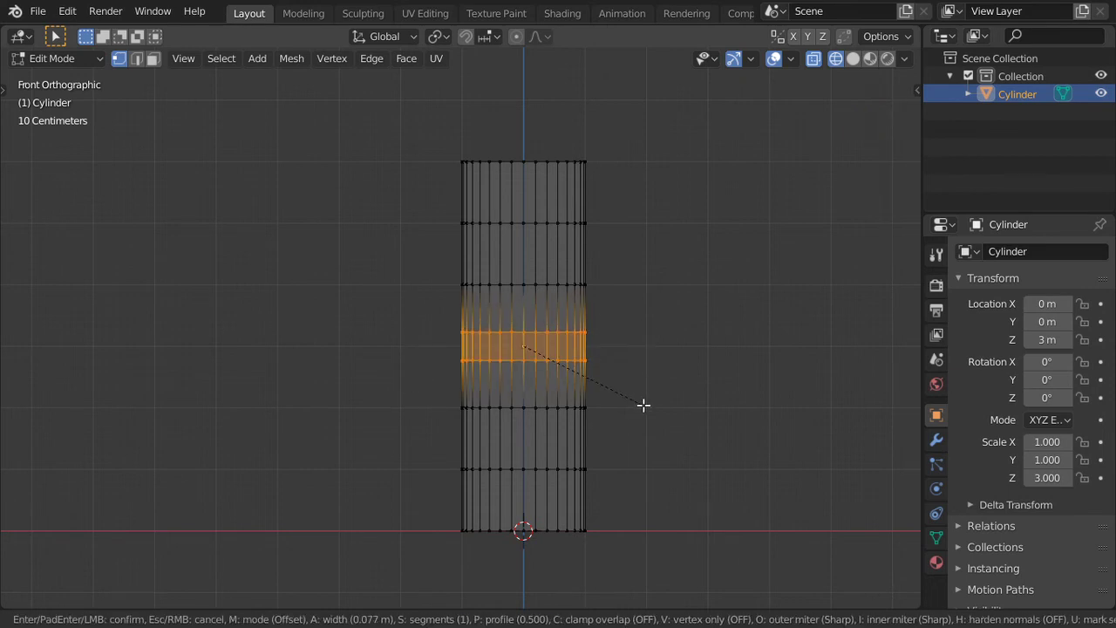
click(643, 405)
key(e)
key(s)
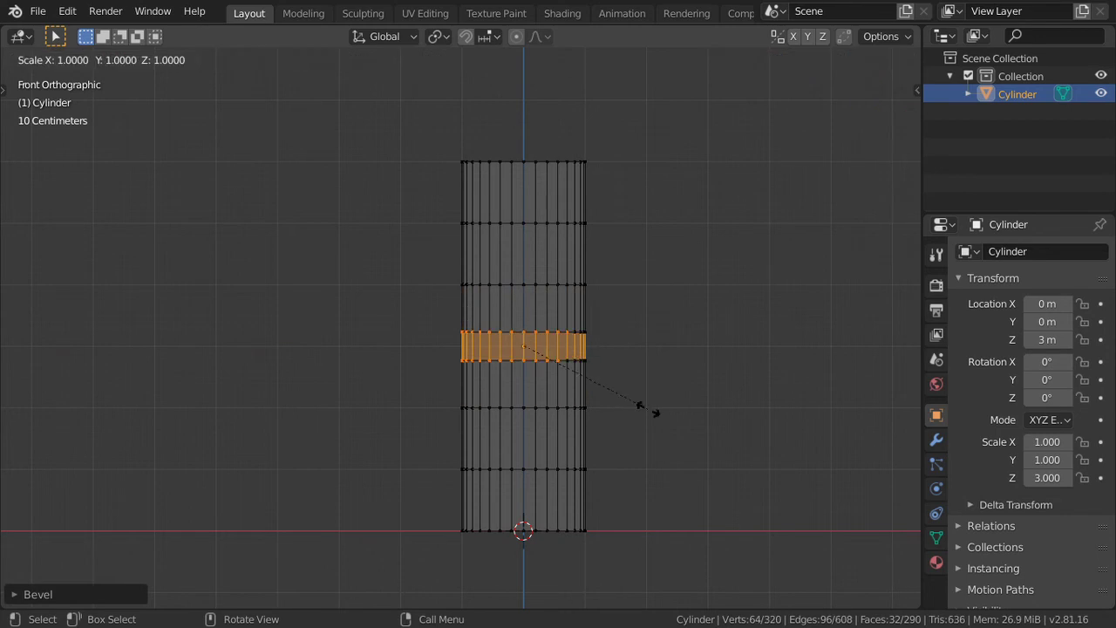
click(624, 400)
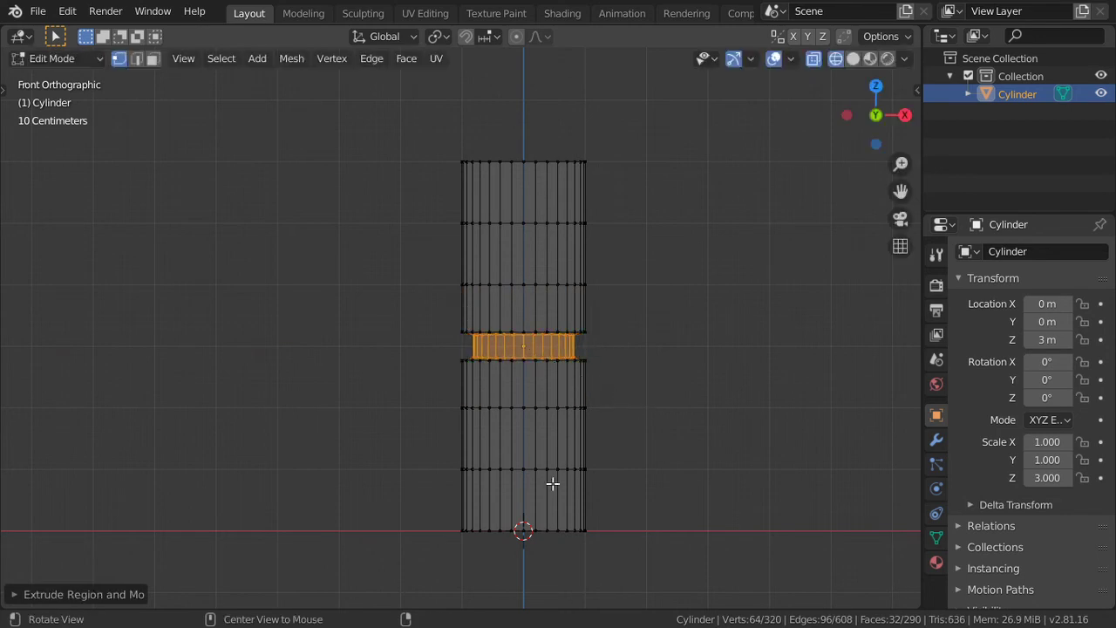
Bevel the edge loop near the cylinder's base into a band.
key(a)
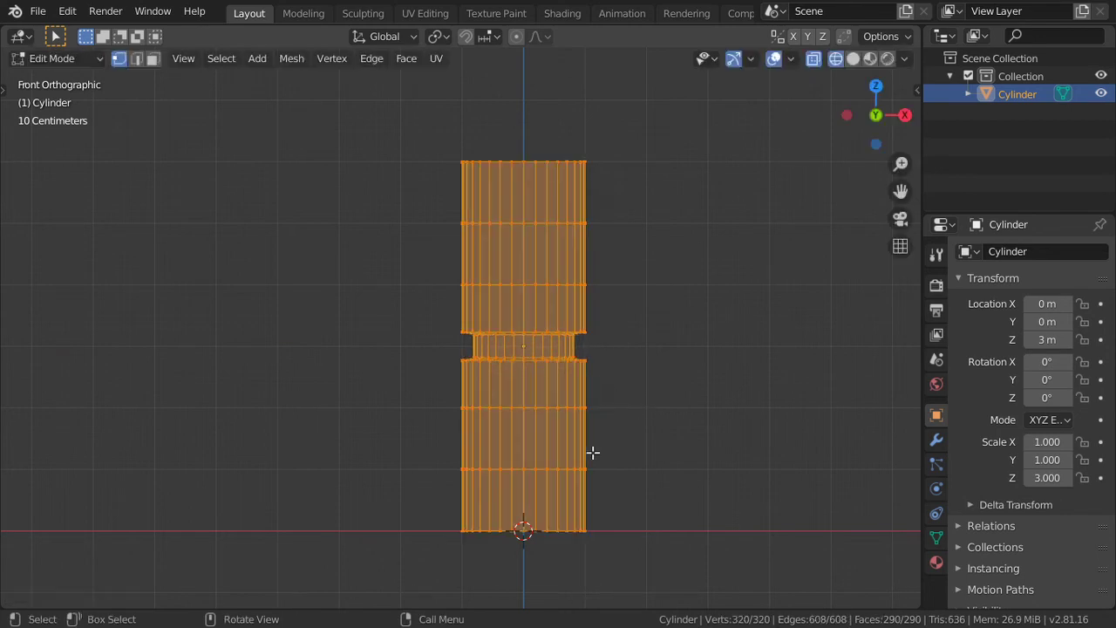
key(alt+a)
key(b)
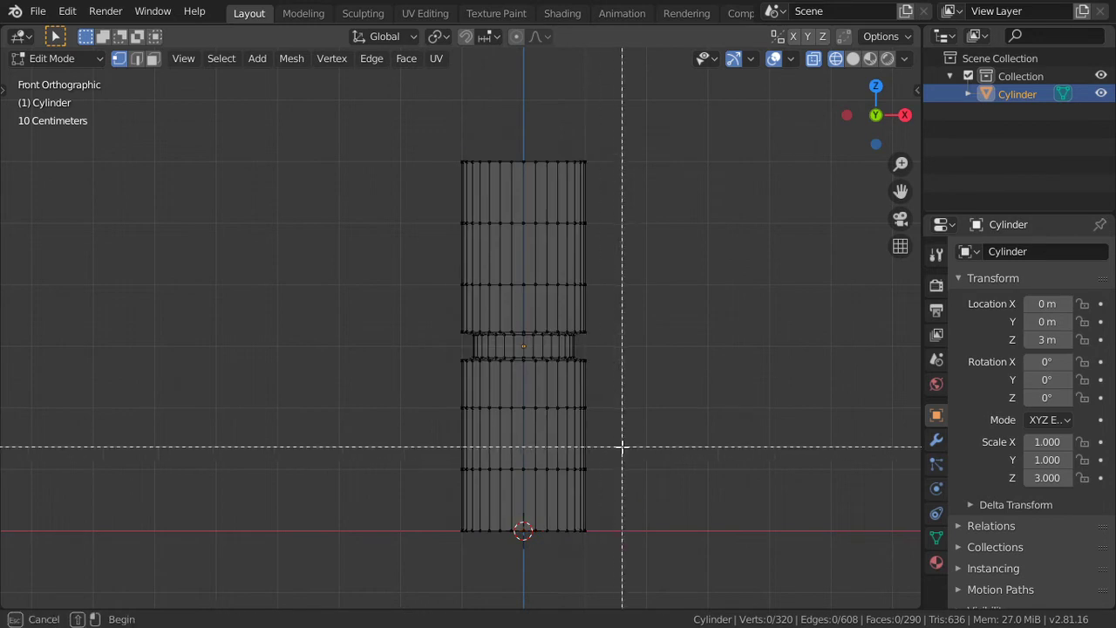
drag(615, 450, 433, 473)
key(ctrl+b)
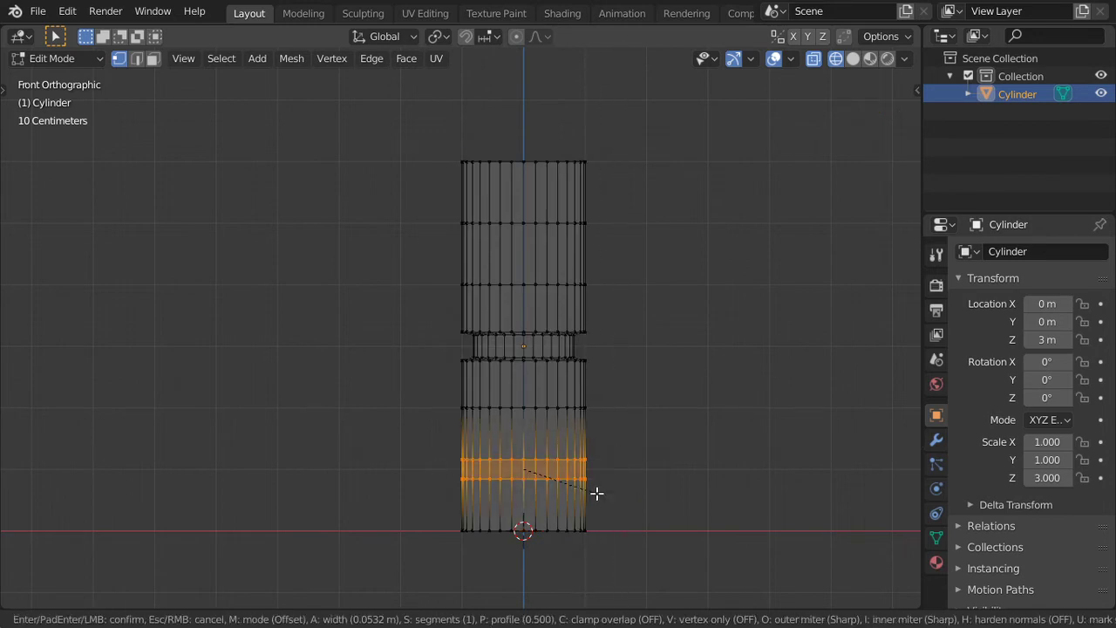
click(596, 493)
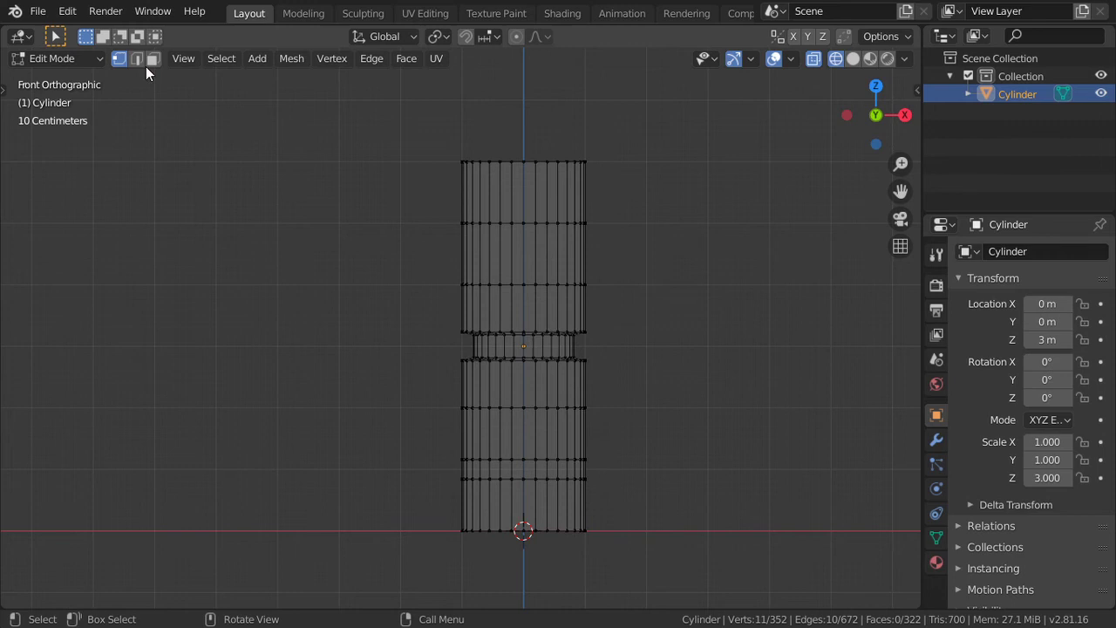
Extrude the lower band's face ring and scale it outward horizontally into a flared ring.
click(154, 59)
key(KP_5)
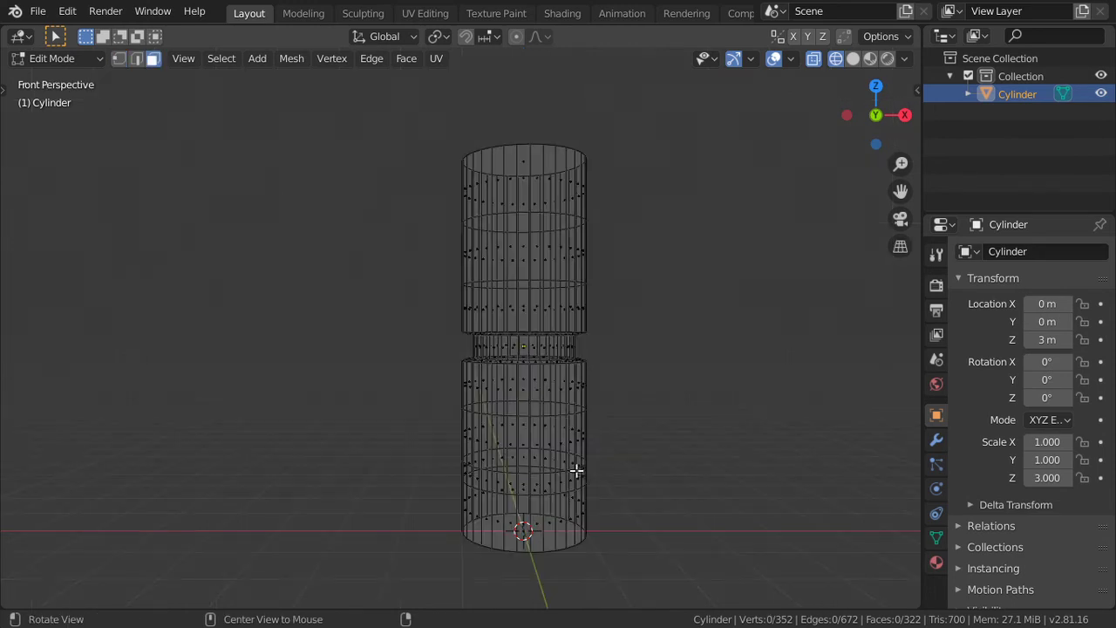
key(KP_5)
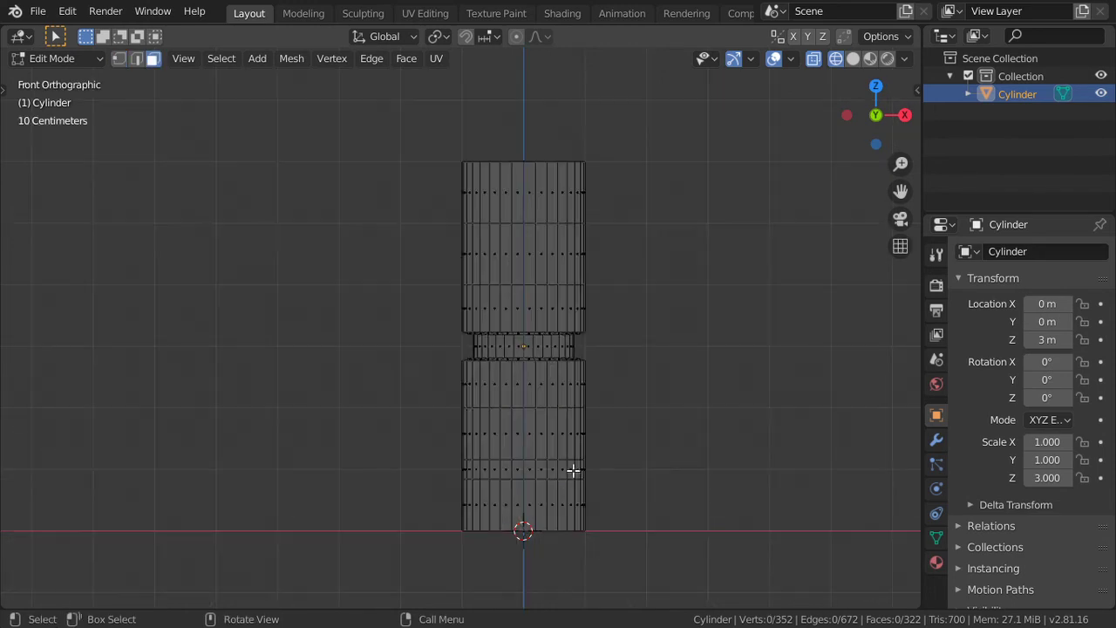
alt+click(554, 469)
key(e)
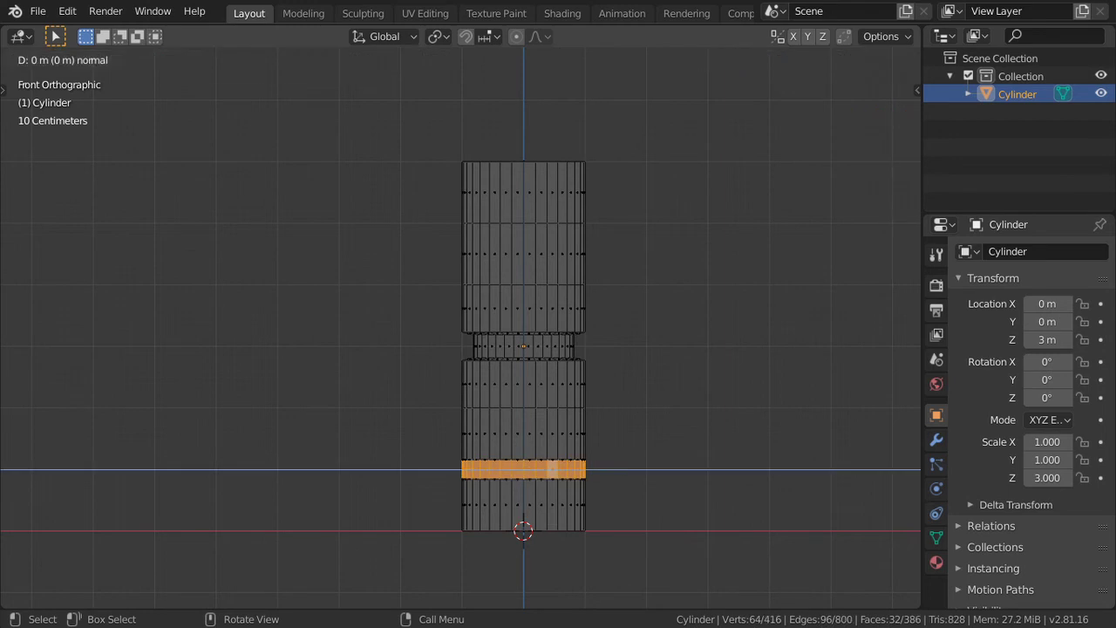
key(s)
key(shift+z)
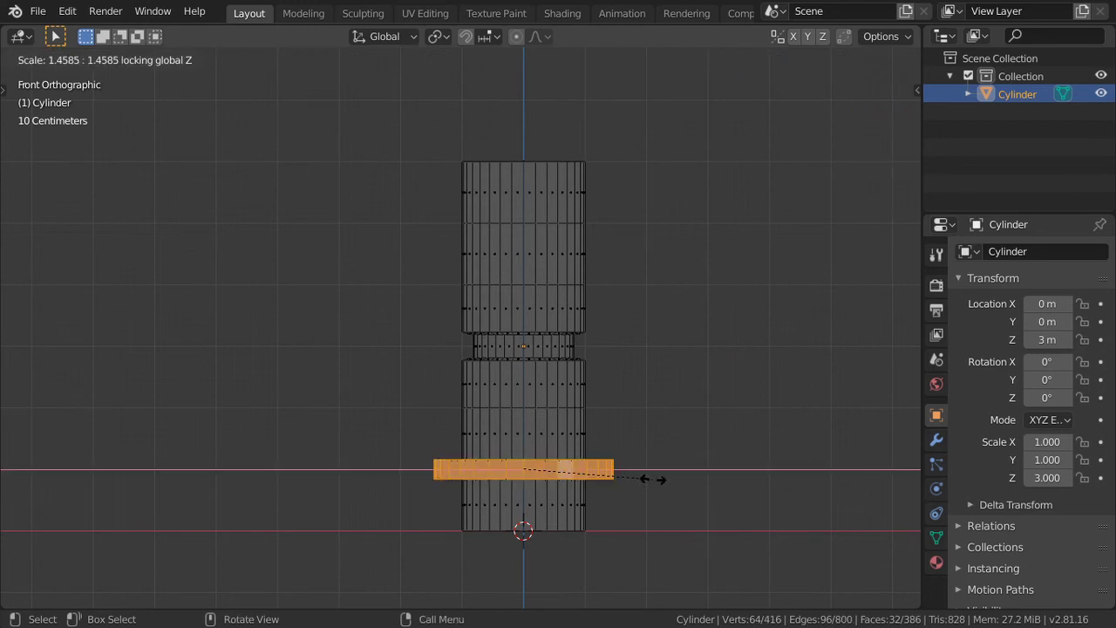
click(652, 478)
Add a new edge loop cut on the cylinder's upper body.
scroll(605, 341, up, 1)
shift+middle_drag(605, 341, 639, 391)
scroll(639, 391, up, 1)
key(ctrl+r)
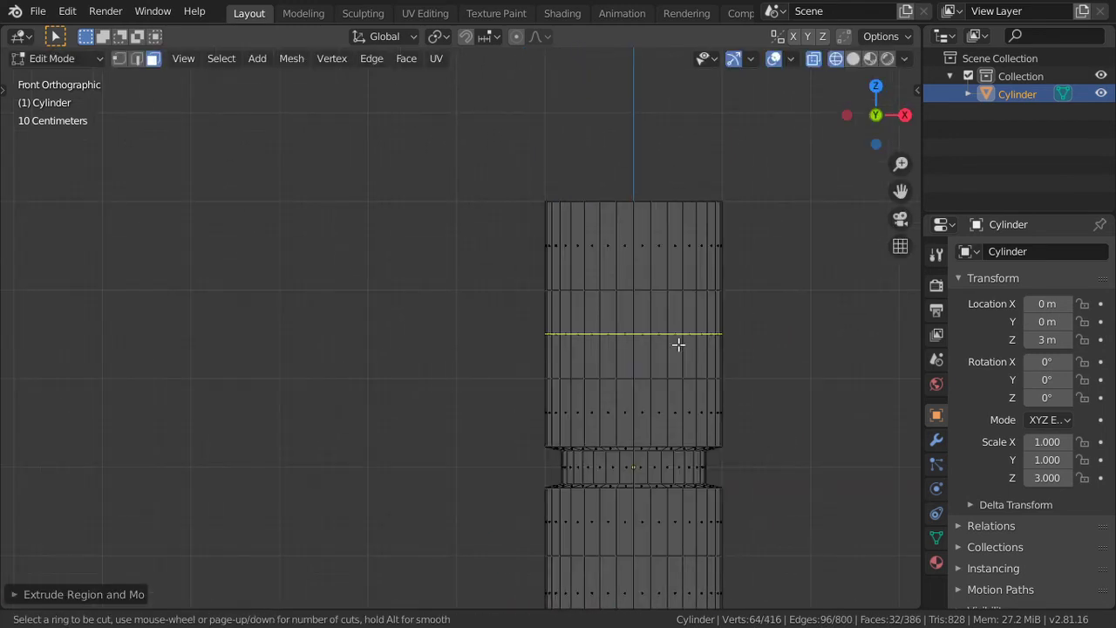
click(678, 341)
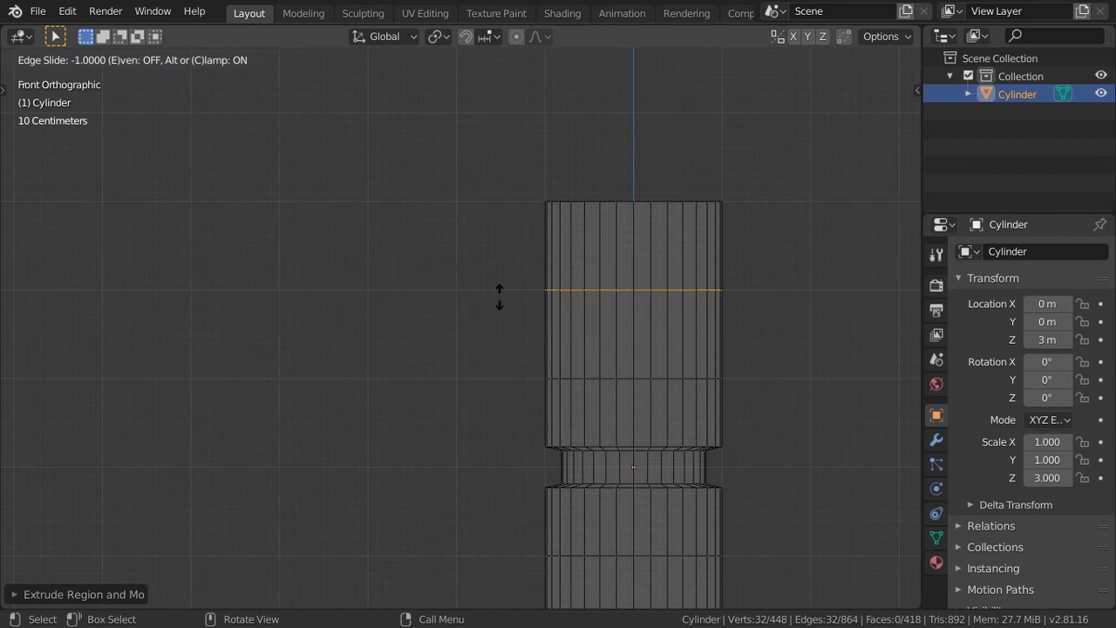
click(500, 298)
Extrude the upper face ring and shrink it inward to about 60% width.
click(153, 61)
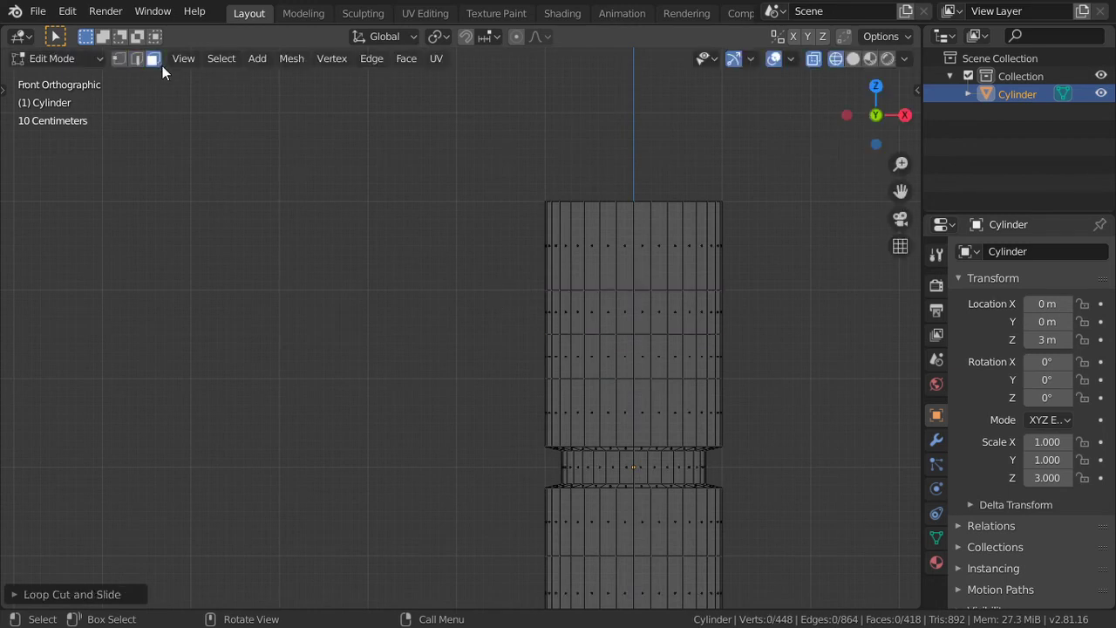
click(633, 347)
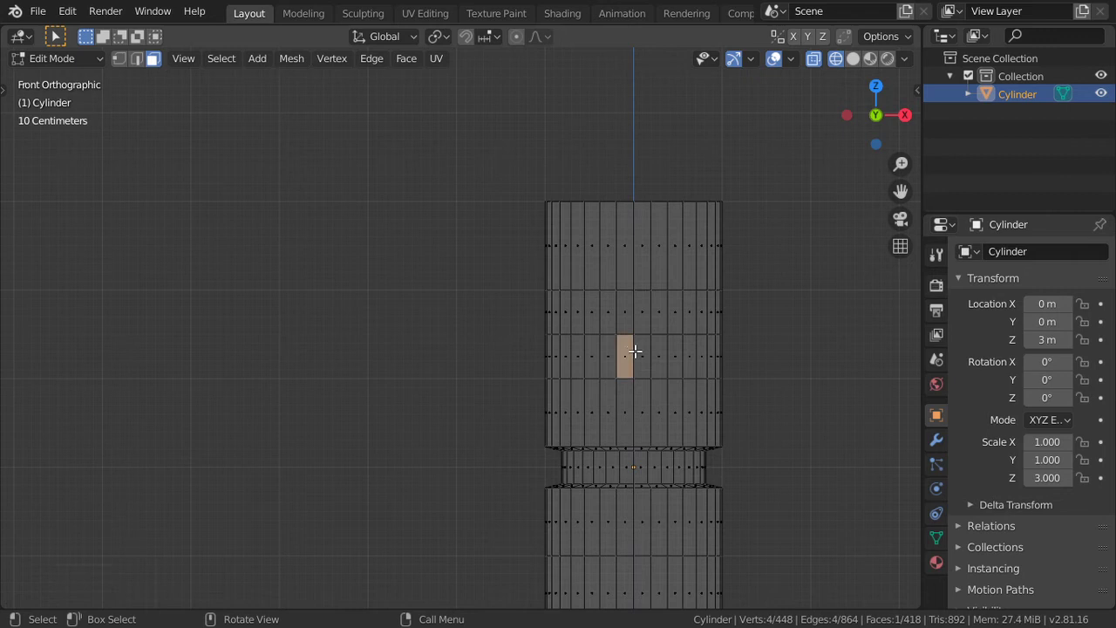
alt+click(634, 350)
key(e)
key(s)
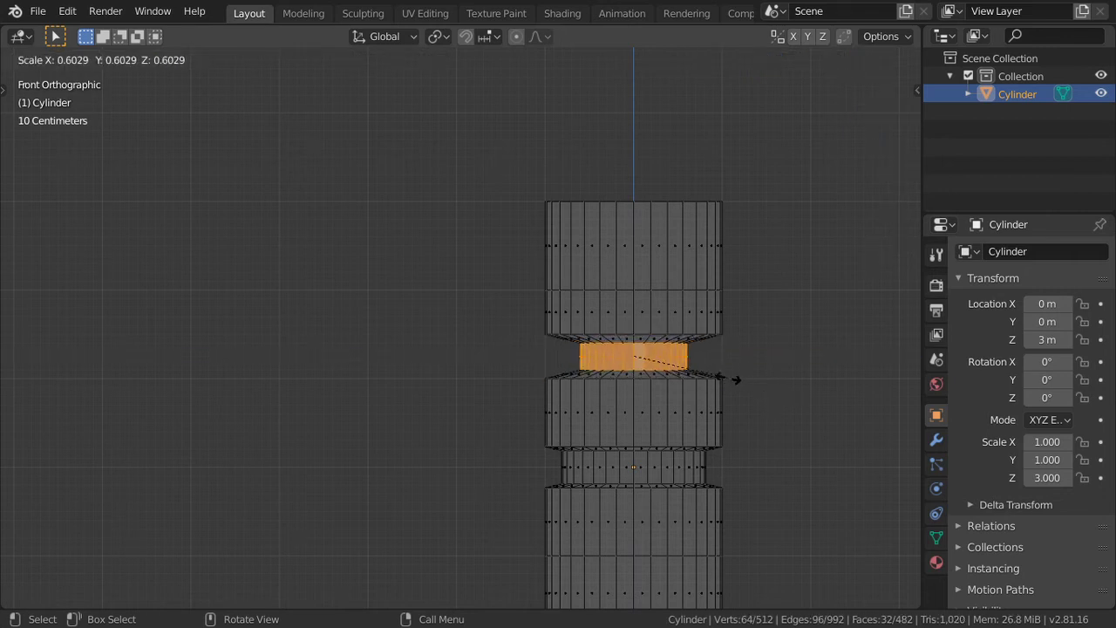
click(729, 377)
Inset the cylinder's top face in solid shading.
alt+click(709, 276)
scroll(715, 288, down, 3)
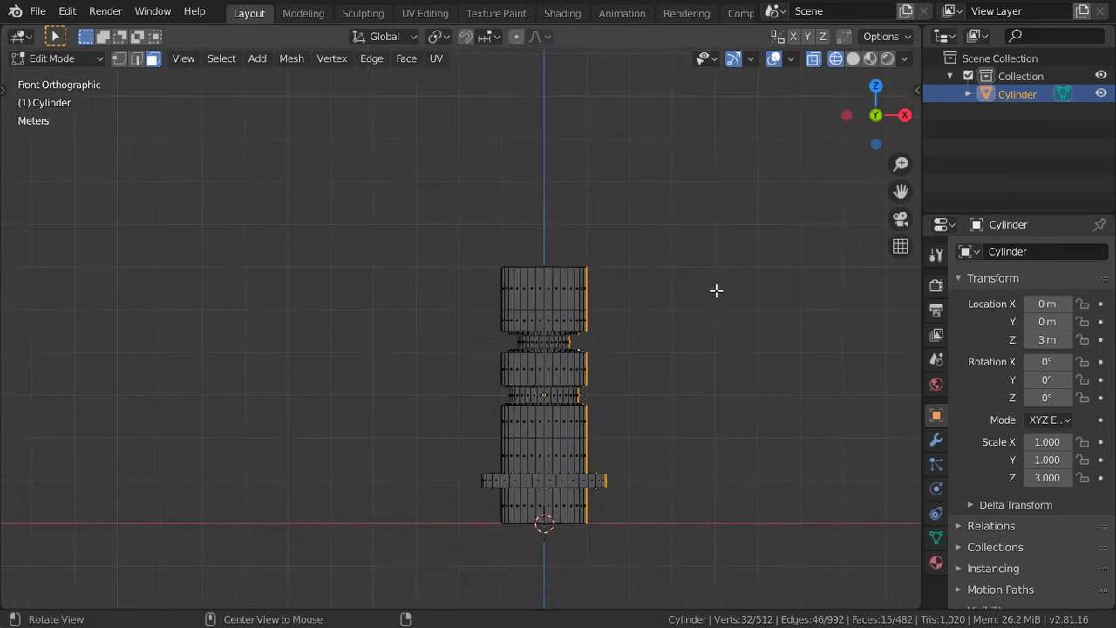
middle_drag(715, 288, 662, 356)
key(shift+z)
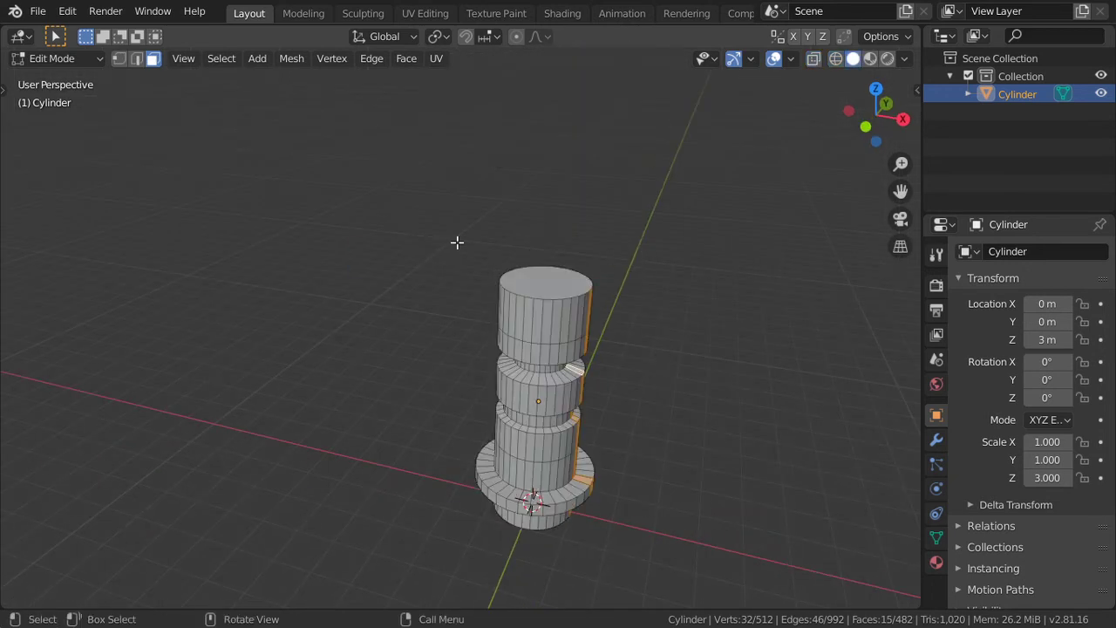
click(576, 295)
scroll(658, 348, up, 2)
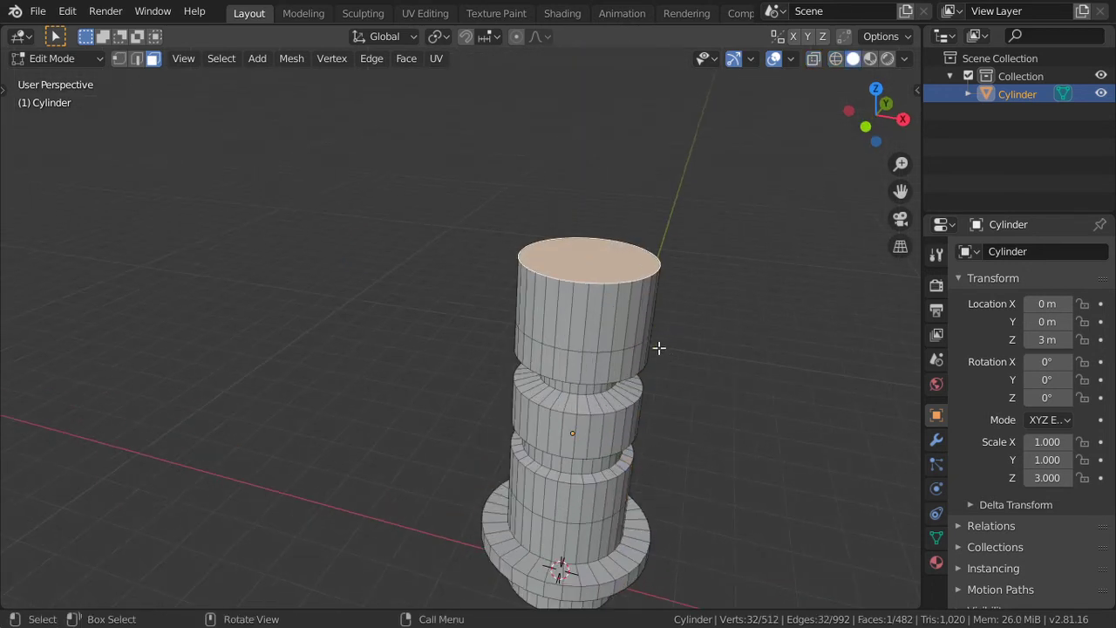
key(i)
click(657, 346)
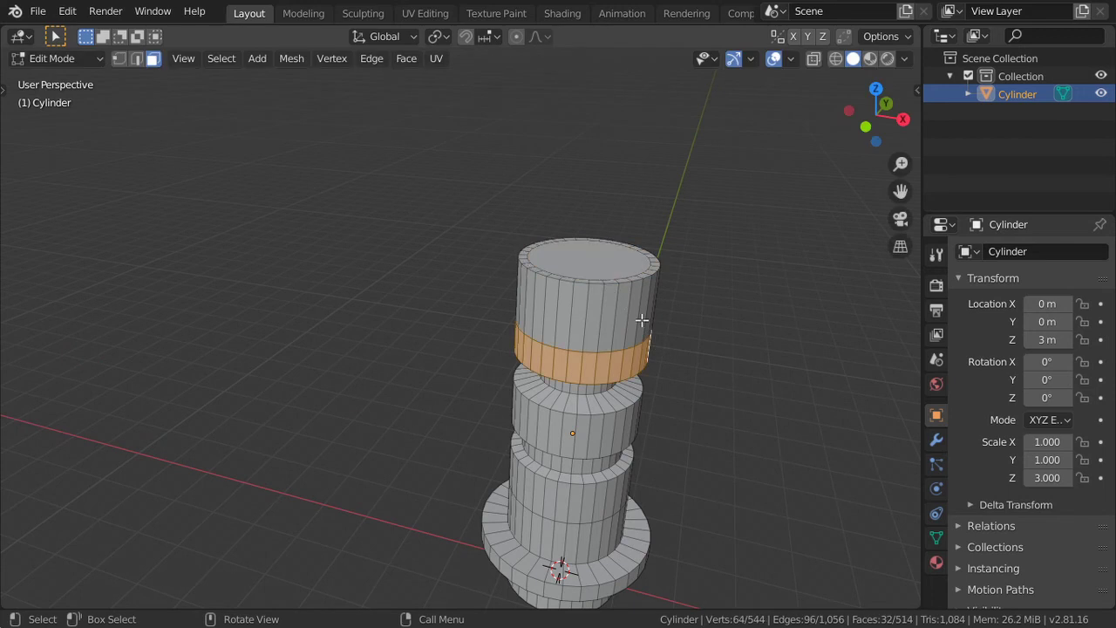
Apply Poke Faces to the inner top face to create a centre vertex.
click(600, 265)
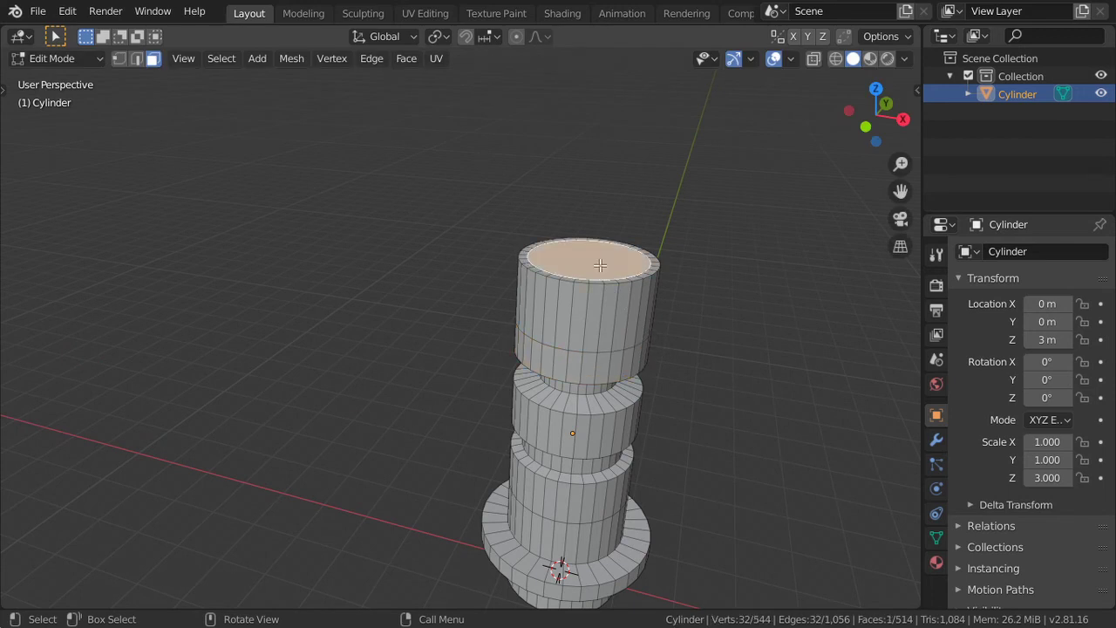
key(ctrl+p)
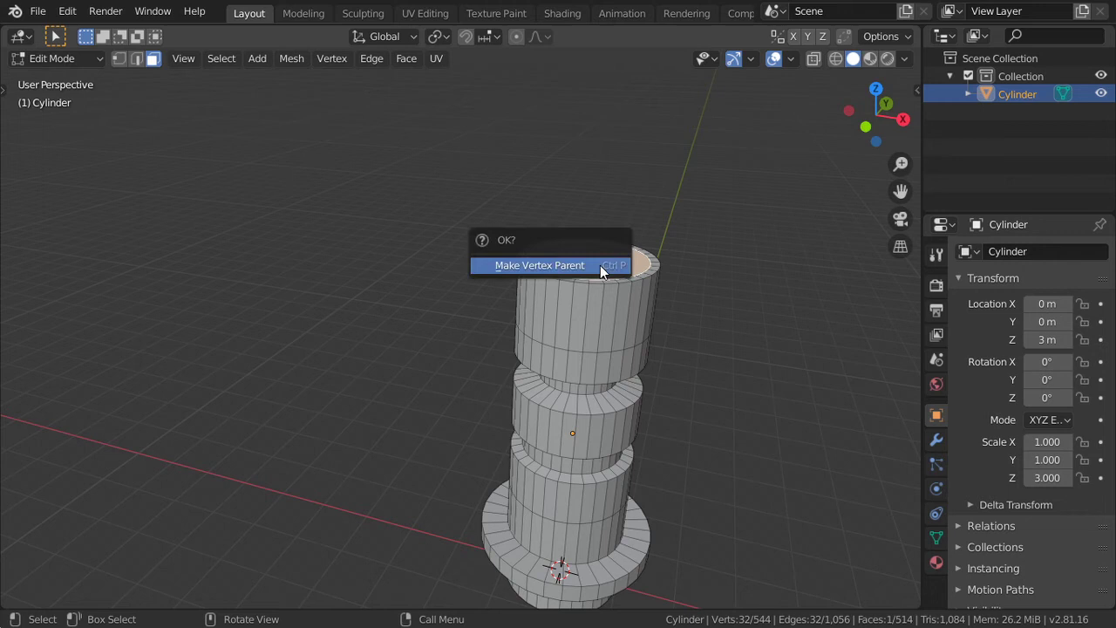
key(Escape)
key(F3)
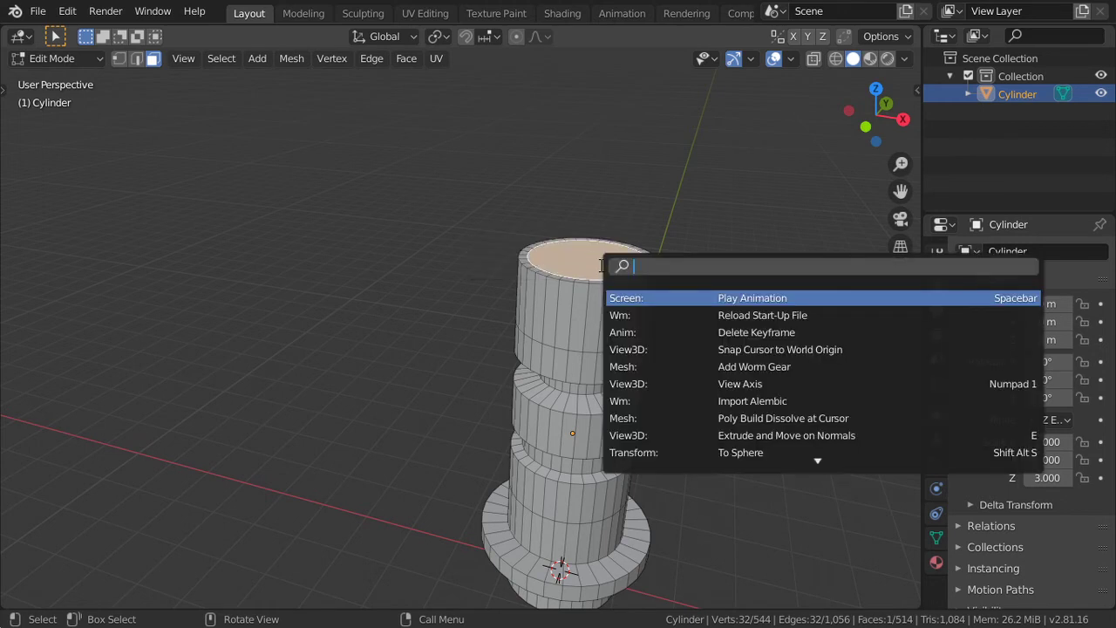
text(poke)
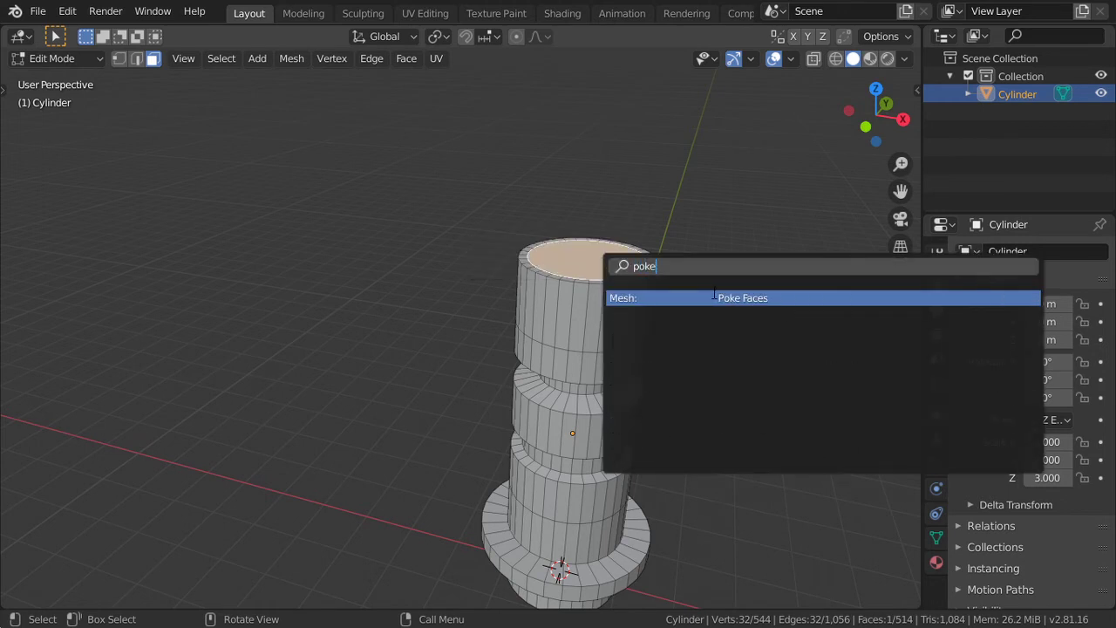
key(Return)
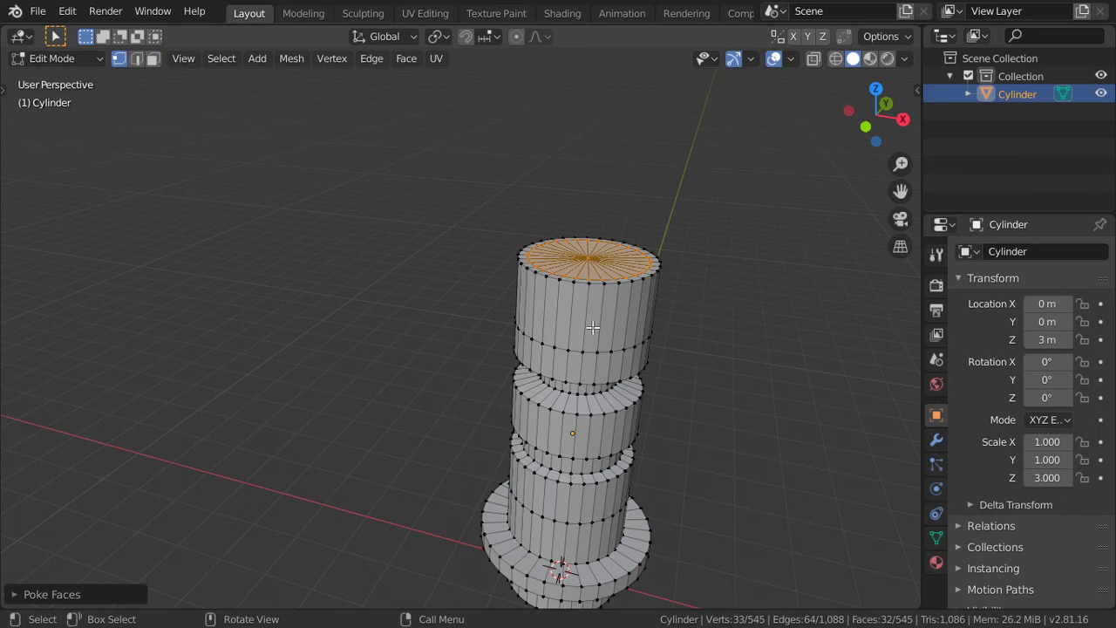
Raise the top centre vertex along Z into a cone point and return to Object Mode.
mouse_move(592, 327)
middle_down()
mouse_move(643, 357)
mouse_move(585, 264)
middle_up()
click(590, 271)
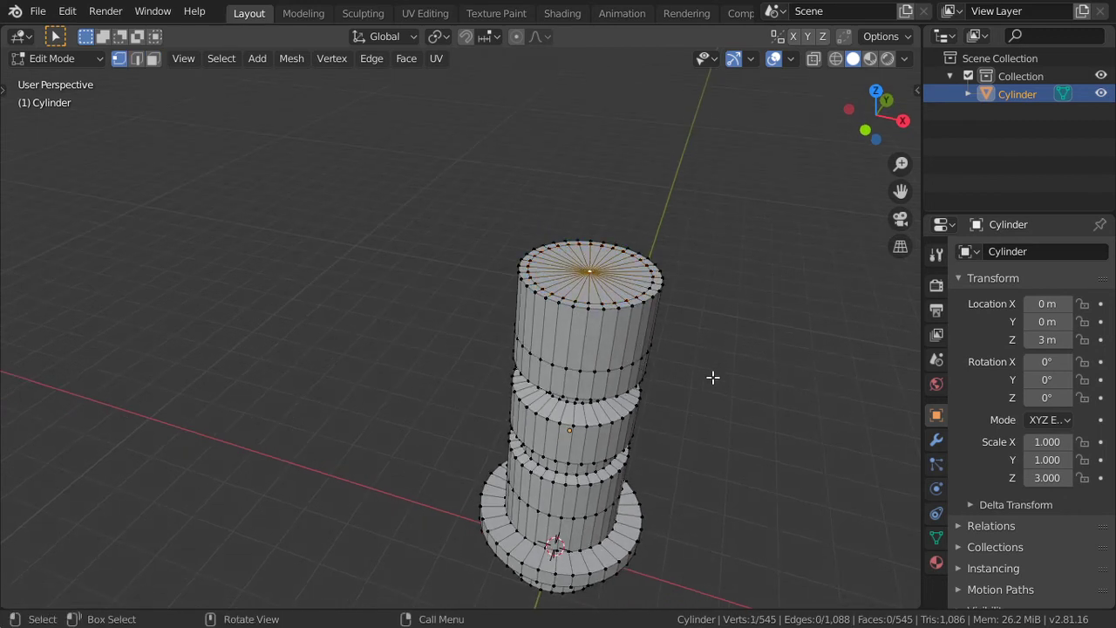
key(KP_1)
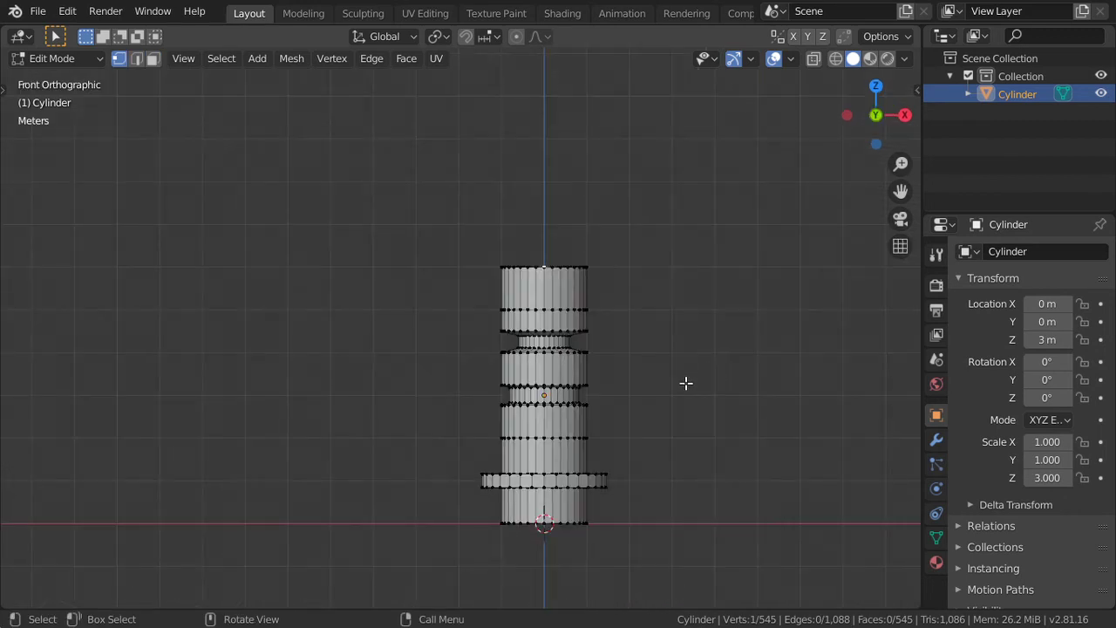
key(g)
key(z)
click(689, 353)
key(Tab)
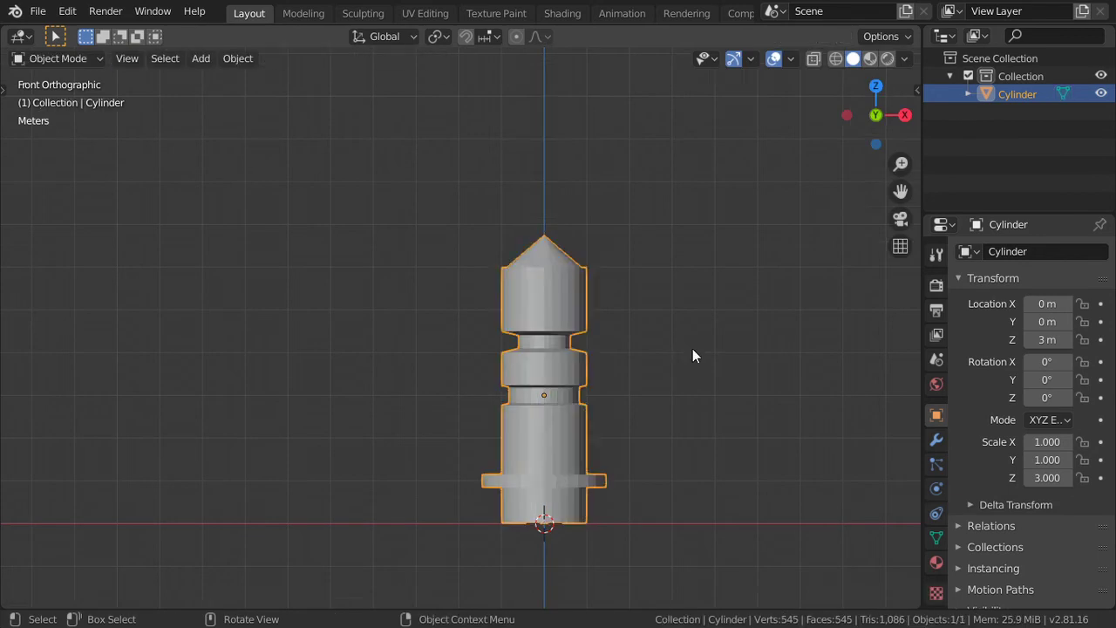
Add a Lattice object at the origin below the cylinder.
scroll(692, 356, down, 2)
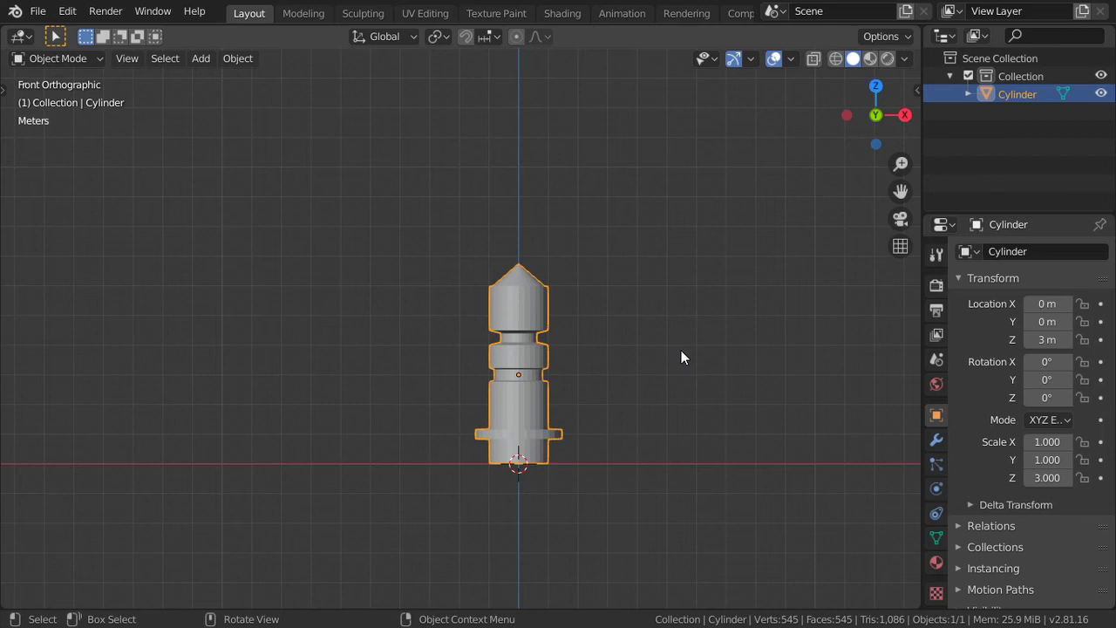
shift+scroll(576, 365, down, 1)
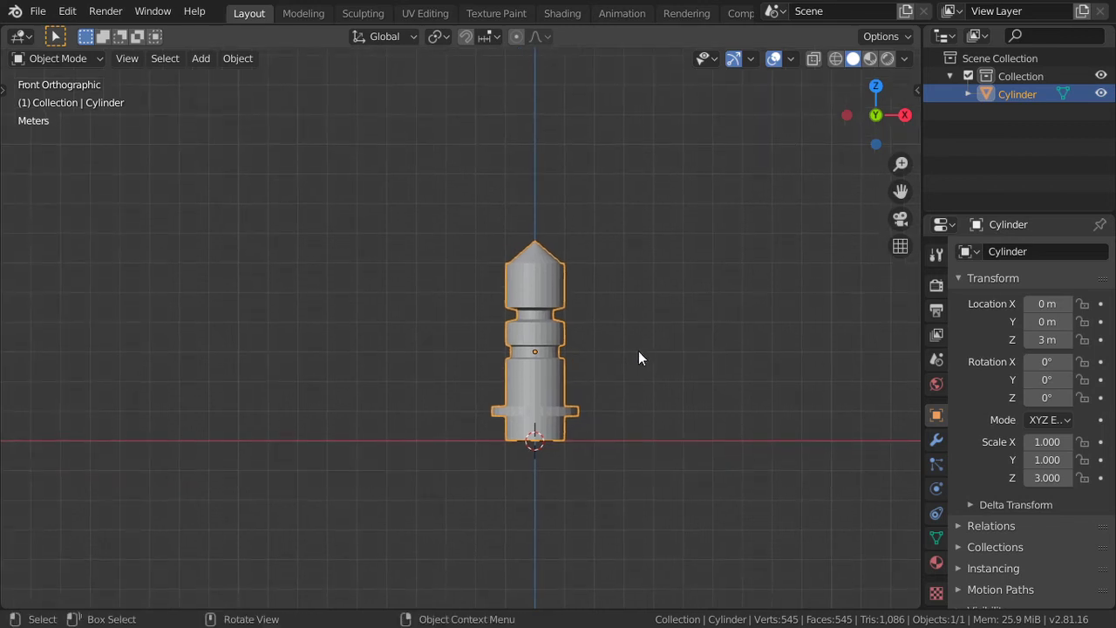
shift+scroll(603, 382, down, 1)
key(shift+a)
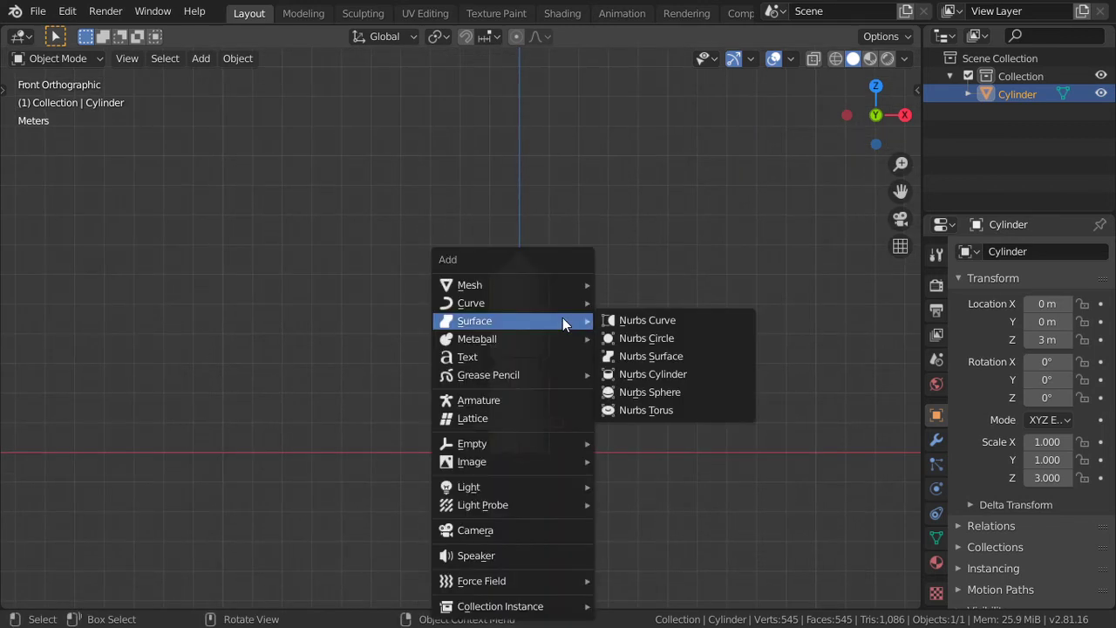
click(526, 415)
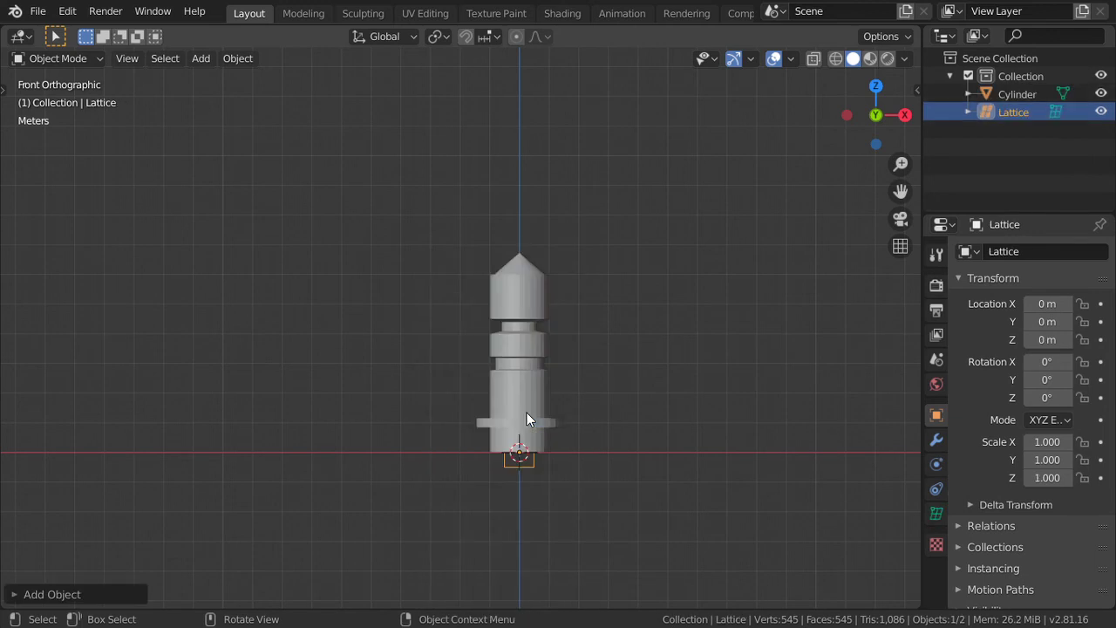
scroll(527, 413, up, 2)
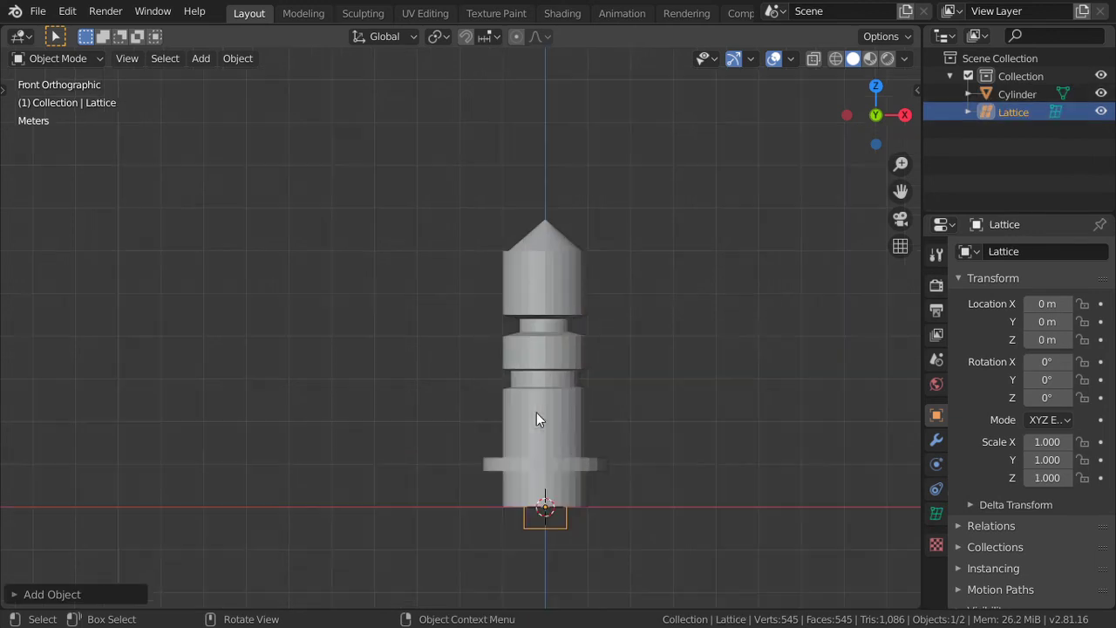
In wireframe view, set the lattice resolution to U 2, V 2, W 6.
click(936, 513)
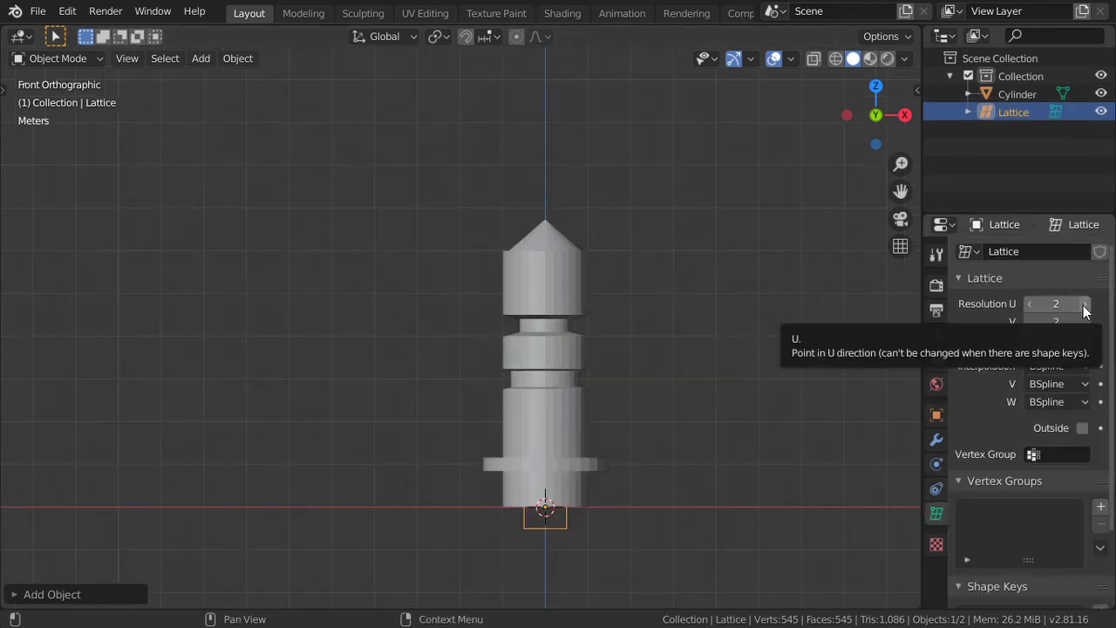
key(shift+z)
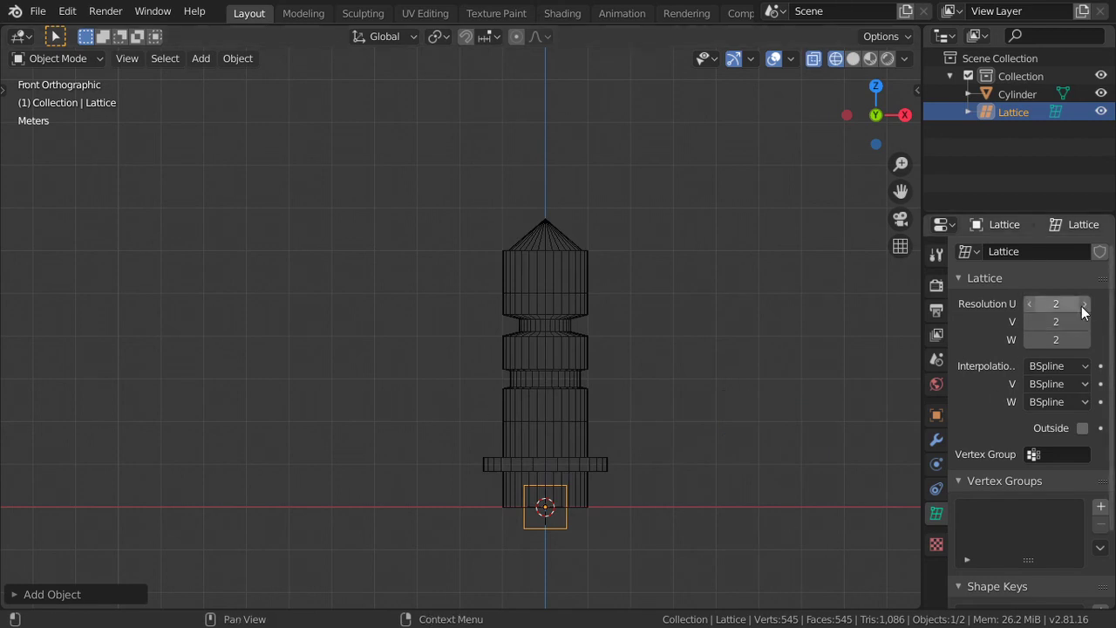
click(1086, 303)
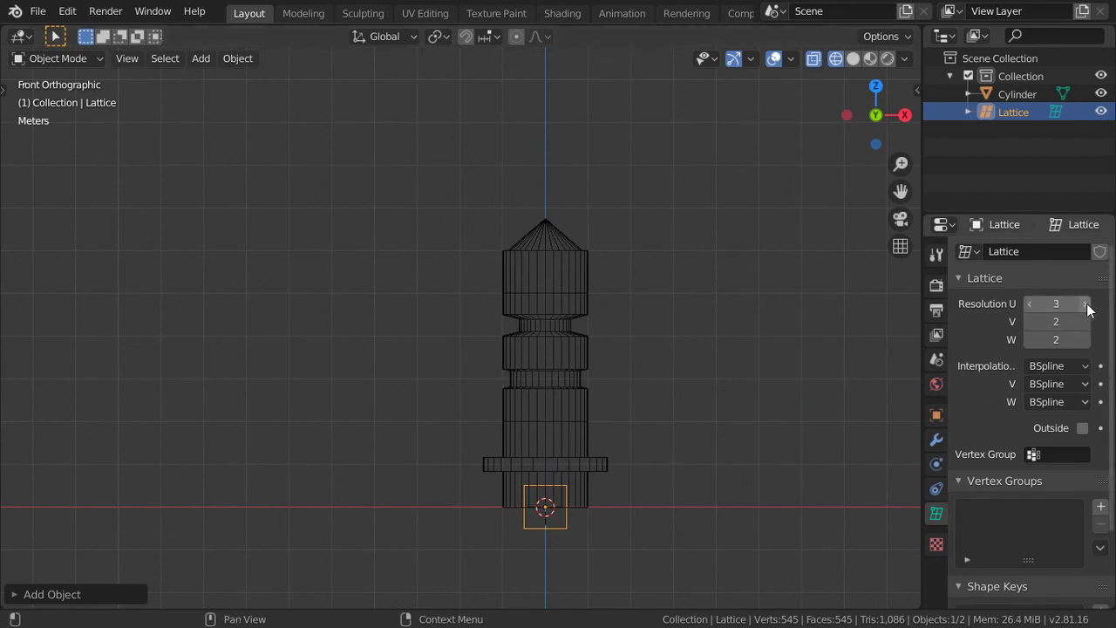
click(1028, 303)
click(1028, 303)
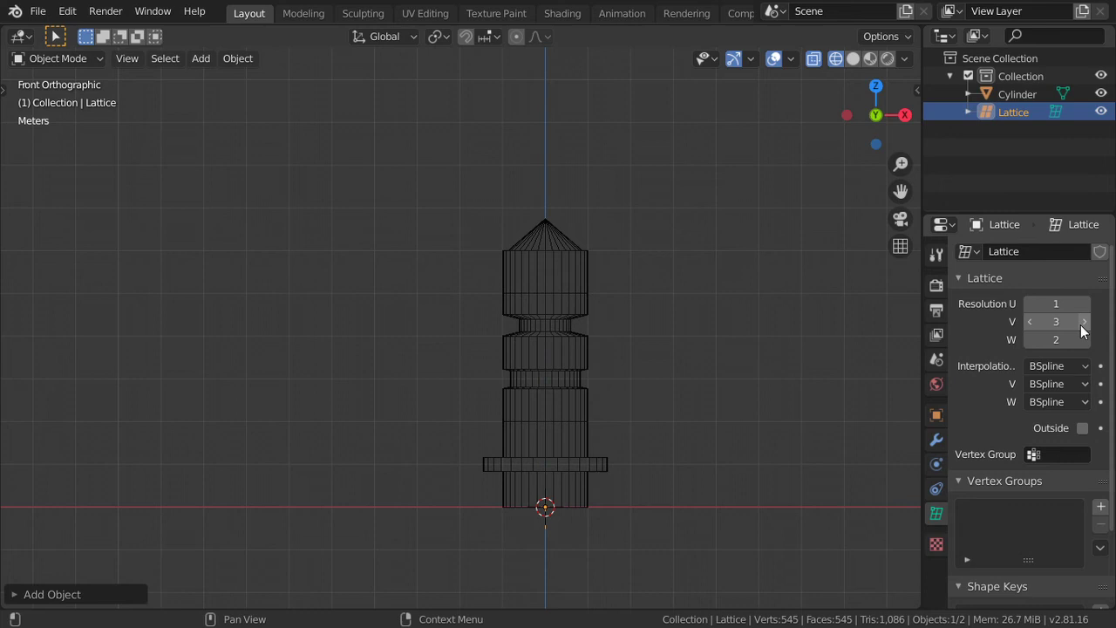
click(1085, 303)
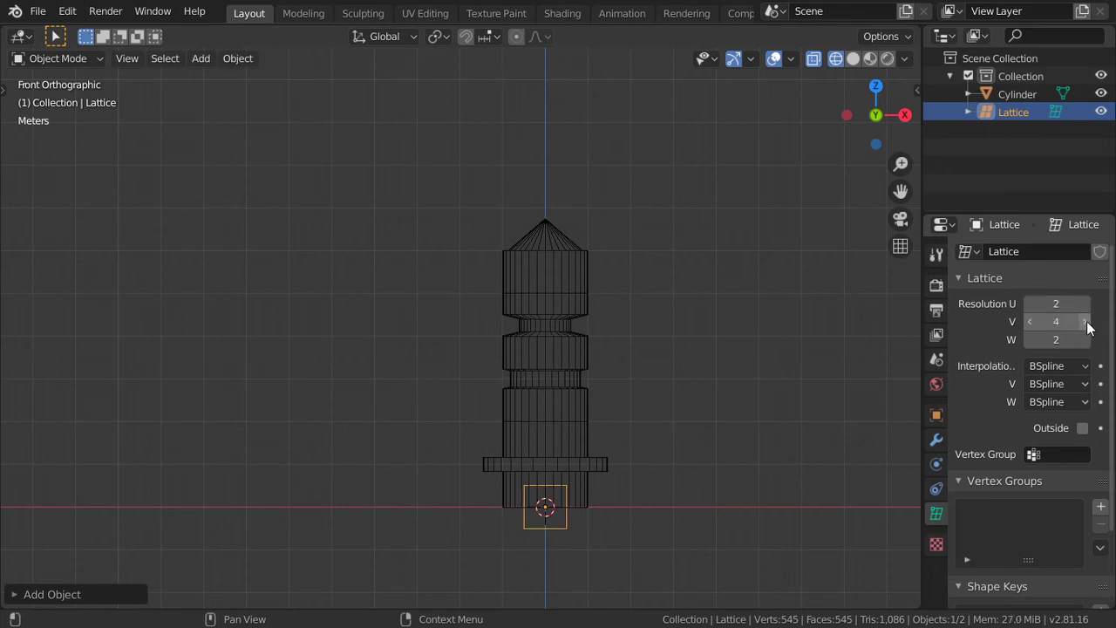
click(1026, 322)
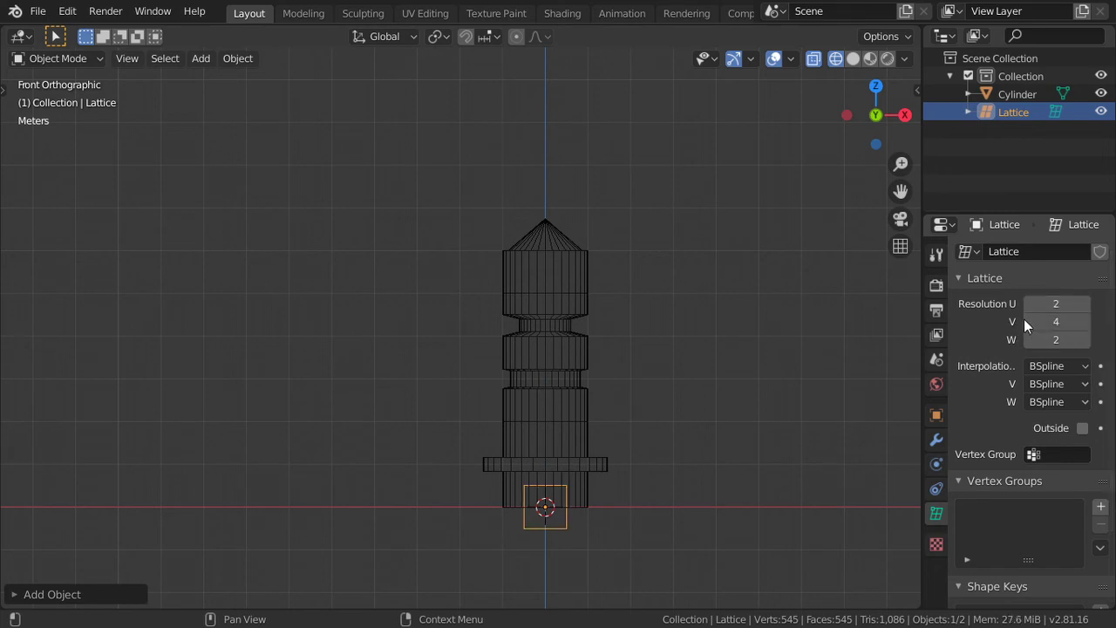
click(1026, 322)
click(1085, 340)
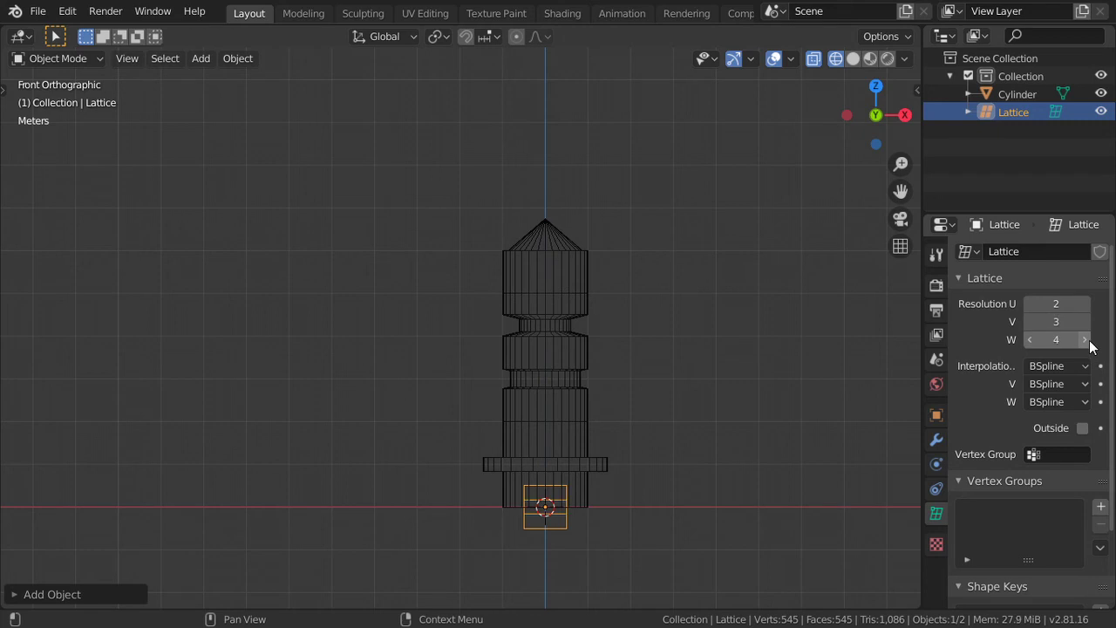
click(1085, 339)
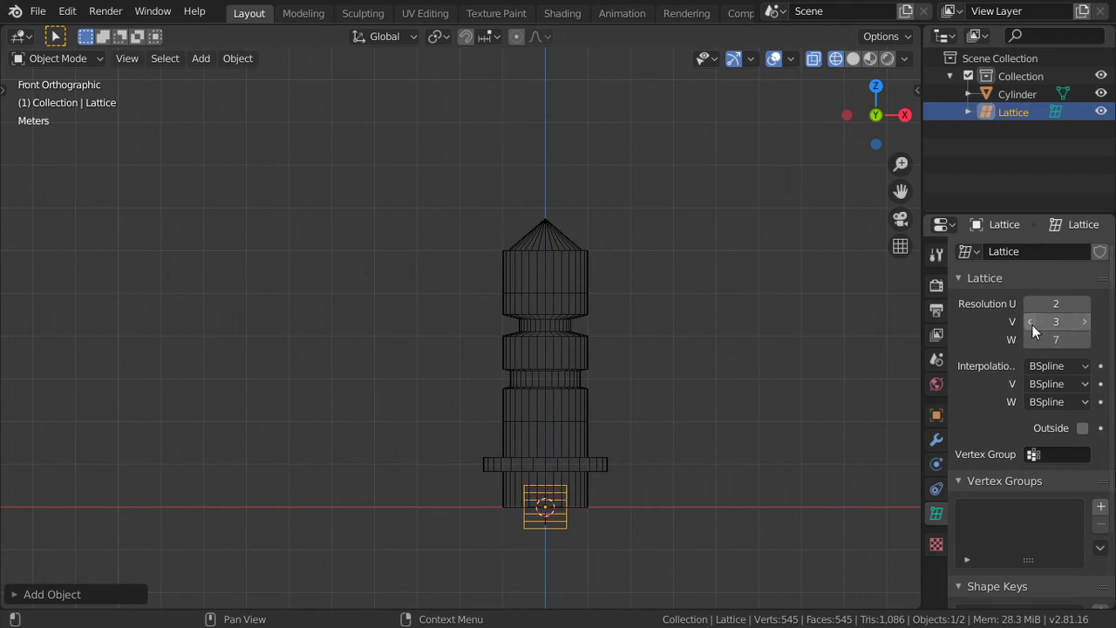
click(1031, 323)
click(1030, 339)
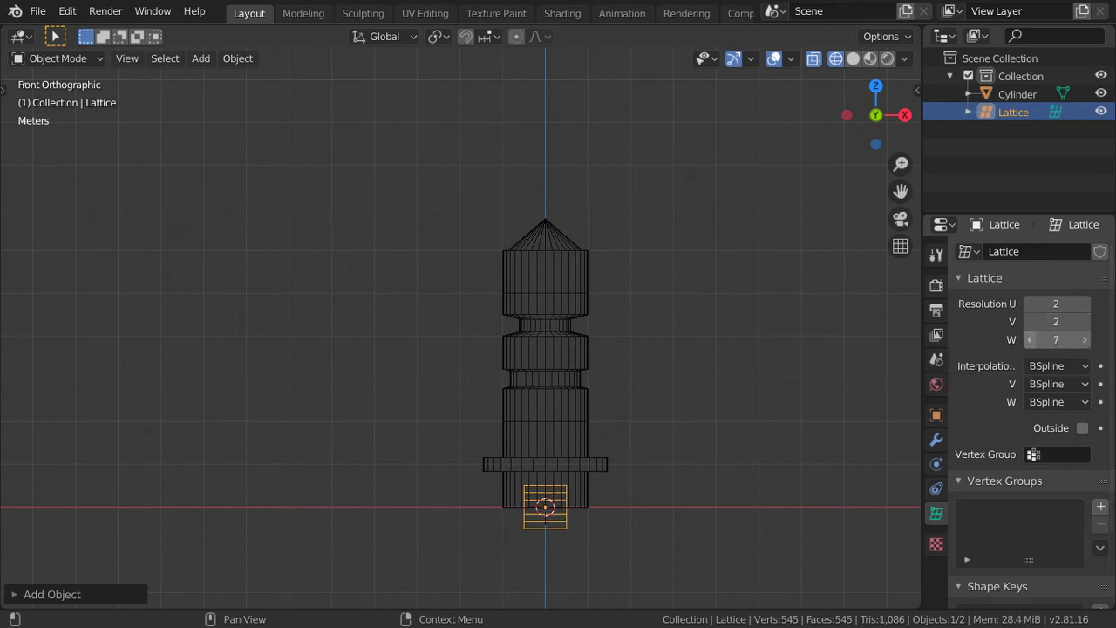
Stretch the lattice fourfold along Z and reposition it vertically over the cylinder.
key(g)
key(z)
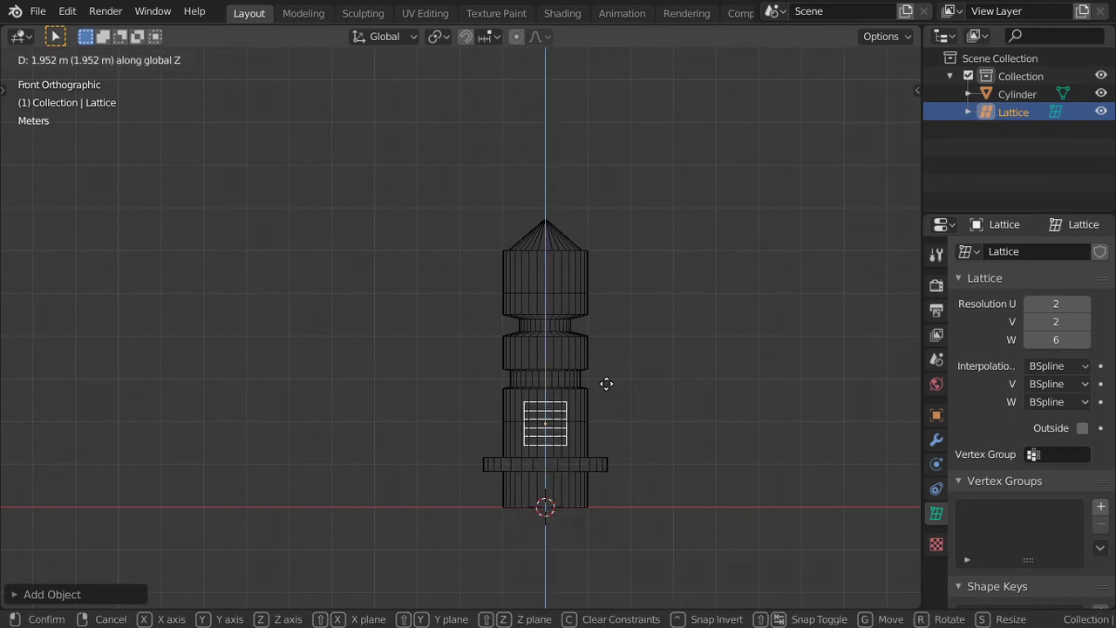
click(606, 349)
text(sz)
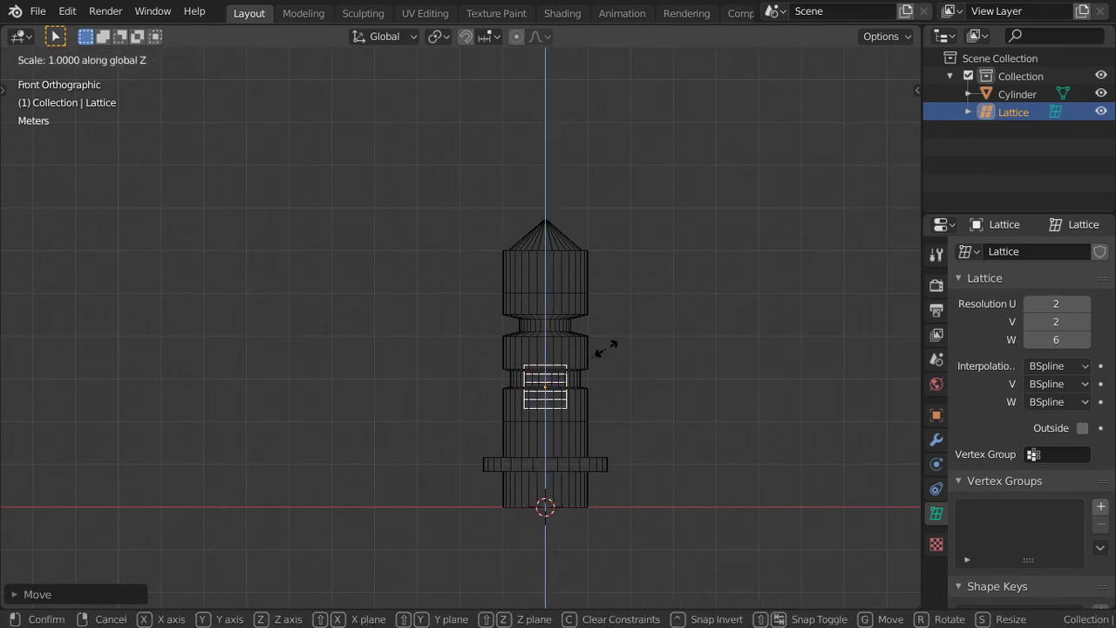
text(4)
key(Return)
key(s)
key(z)
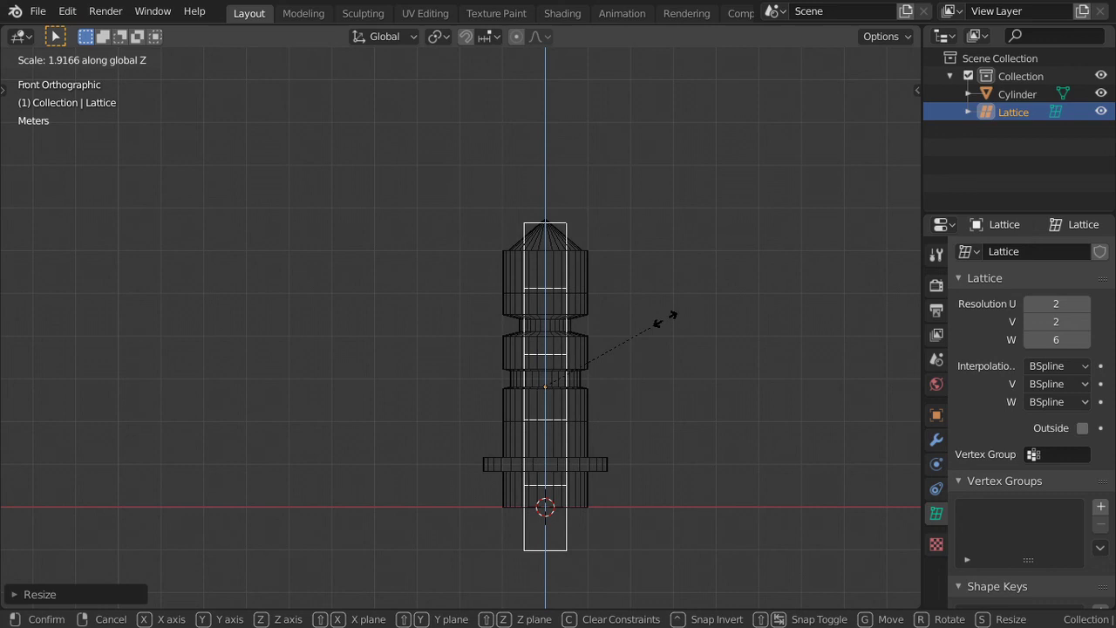
click(669, 316)
key(g)
key(z)
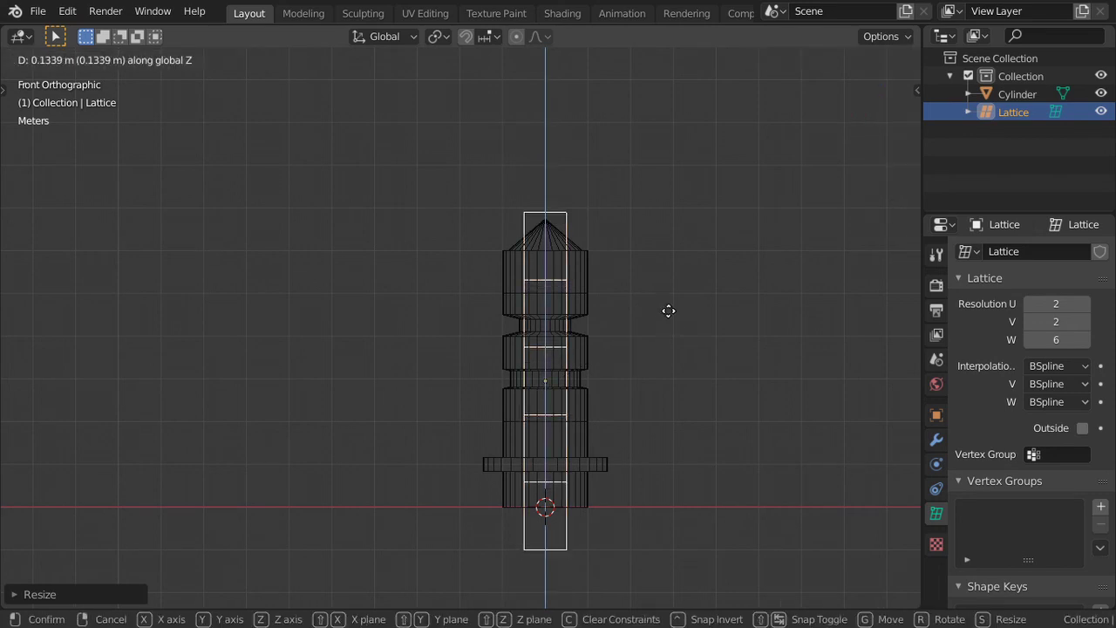
click(668, 288)
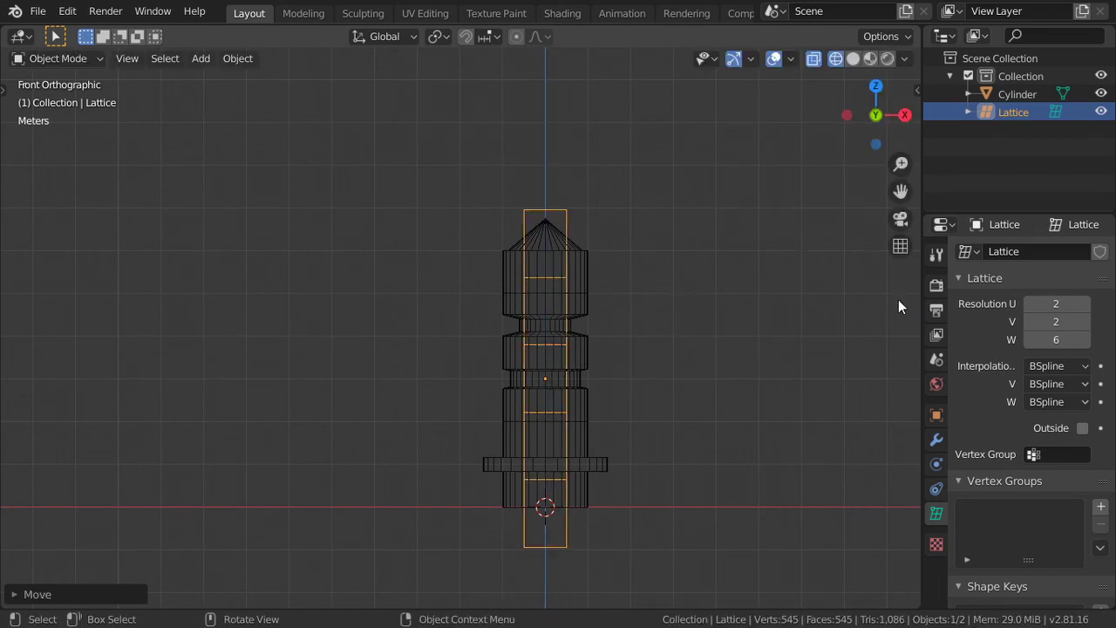
Raise lattice U resolution to 3 and widen it along X and Y around the cylinder.
click(1084, 304)
key(s)
key(x)
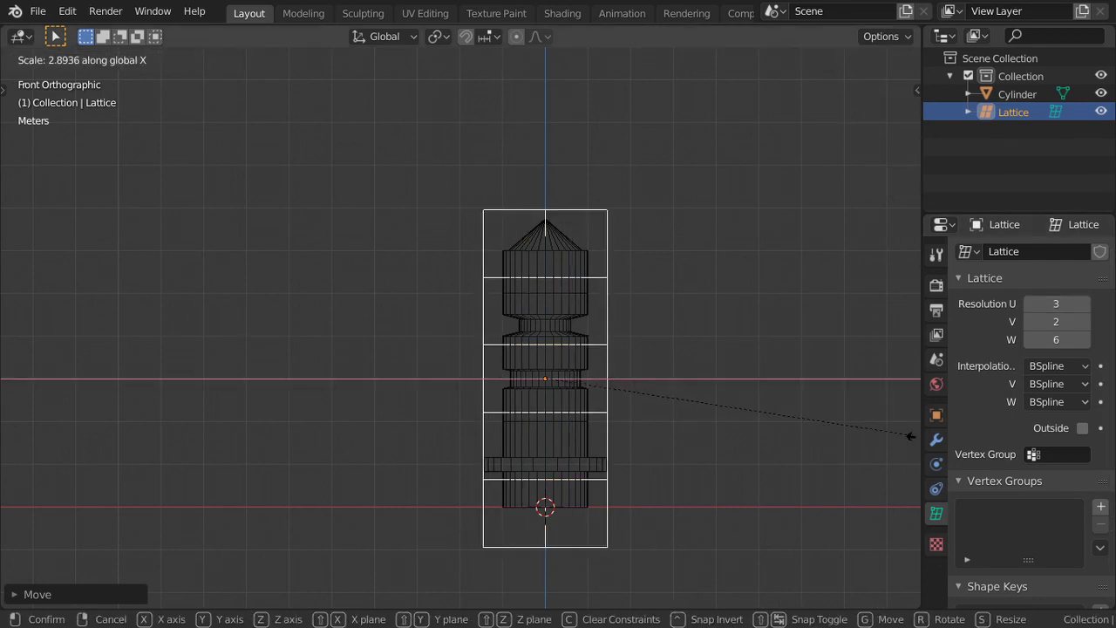
click(26, 460)
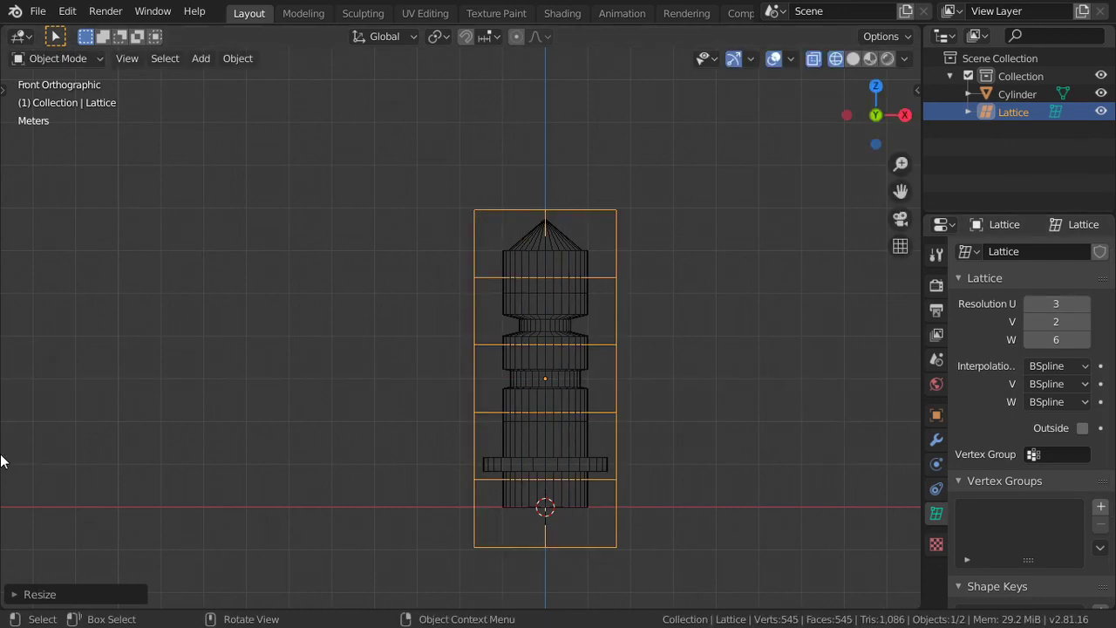
key(KP_3)
key(s)
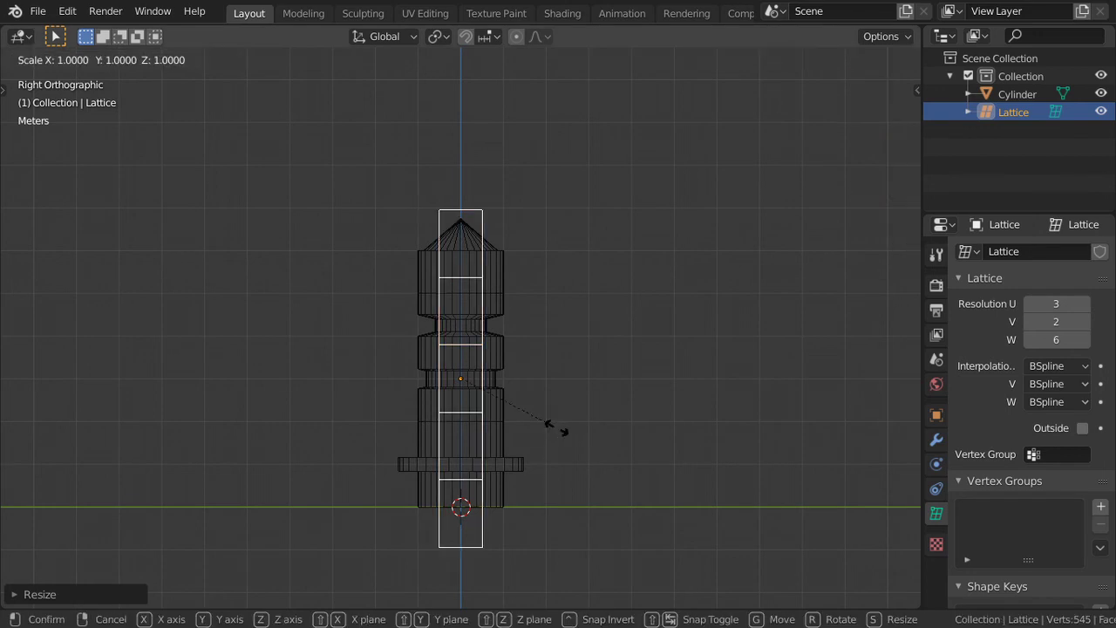
key(y)
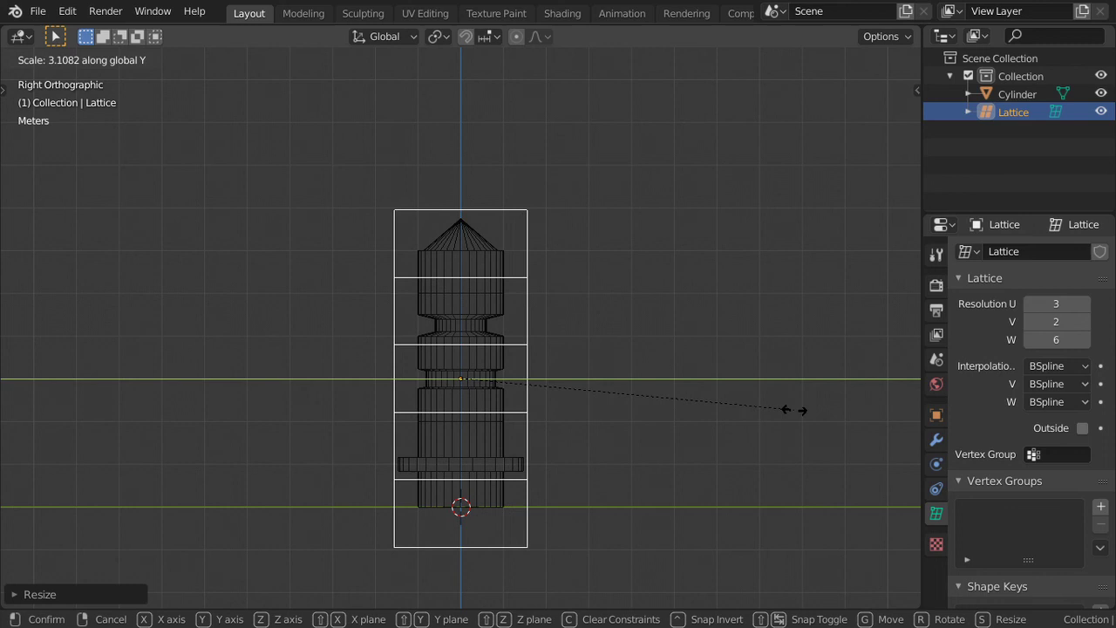
click(792, 409)
middle_drag(591, 401, 598, 416)
Add a Lattice modifier to the cylinder with the Lattice object picked as its deformer.
click(466, 242)
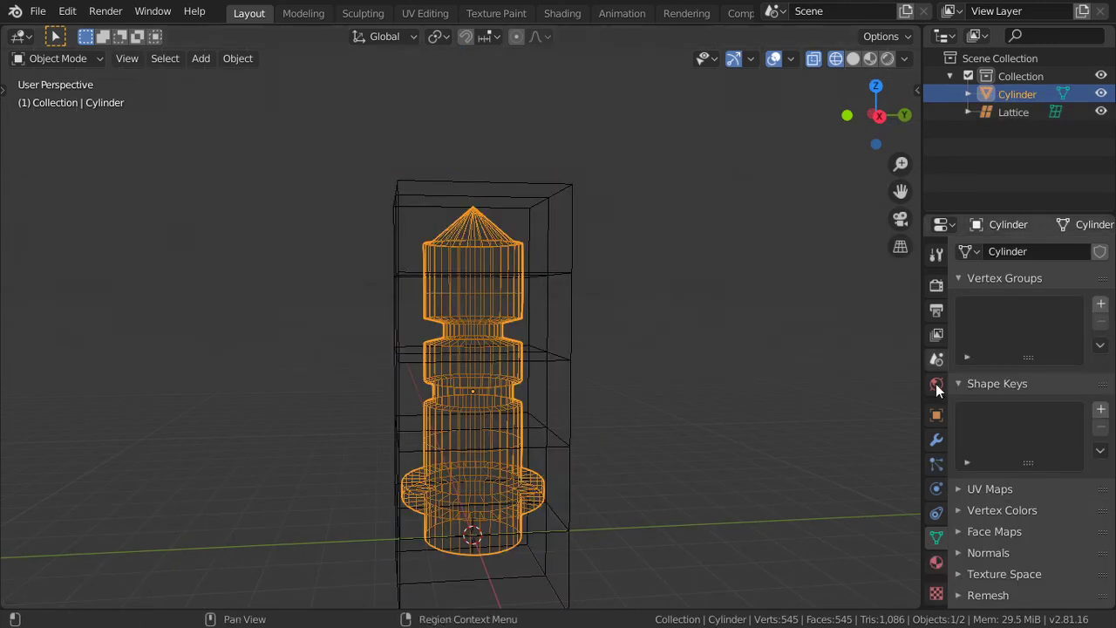
click(938, 438)
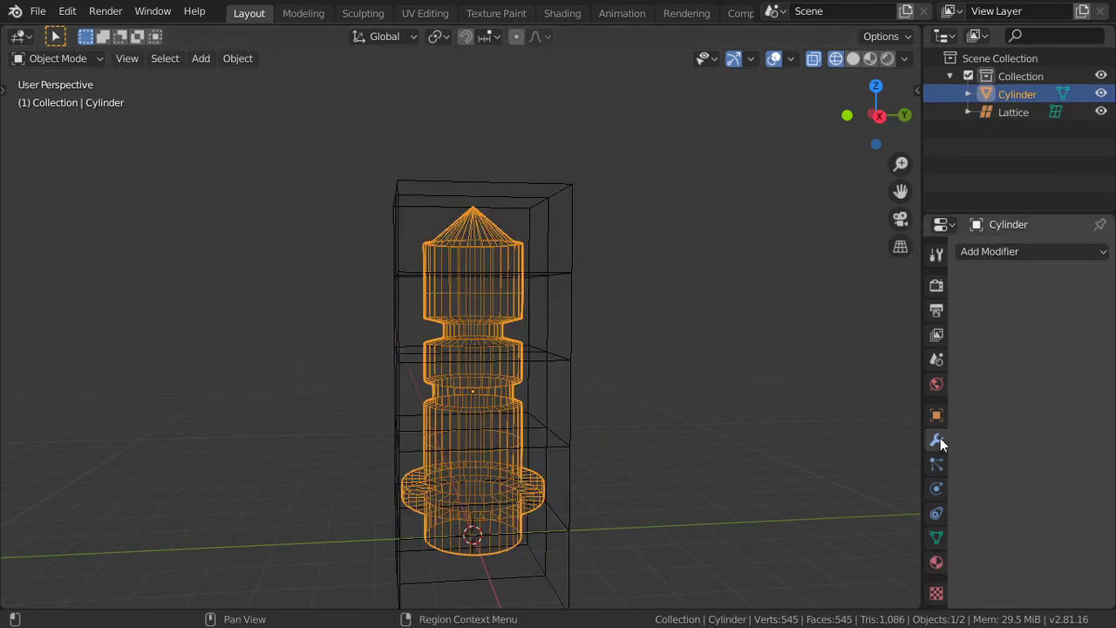
click(1035, 252)
click(909, 407)
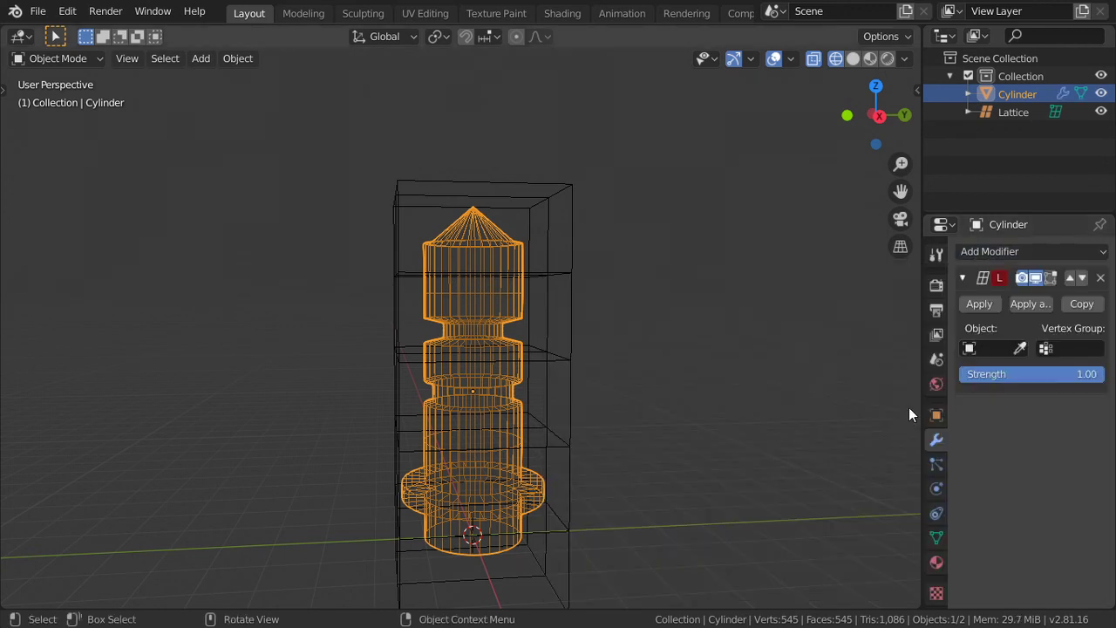
click(1019, 348)
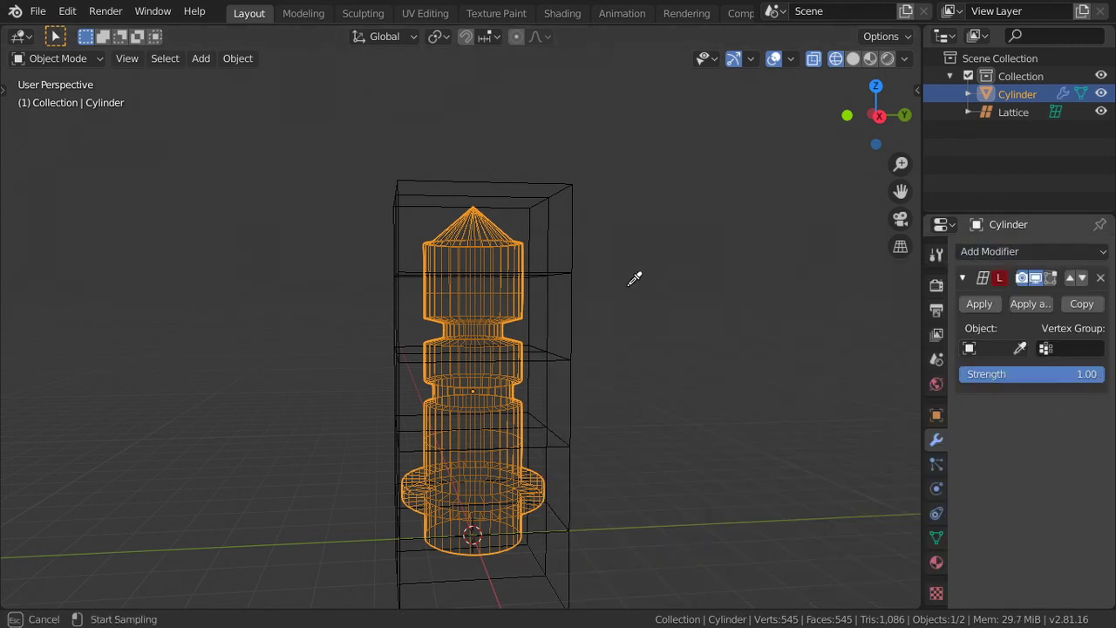
click(578, 259)
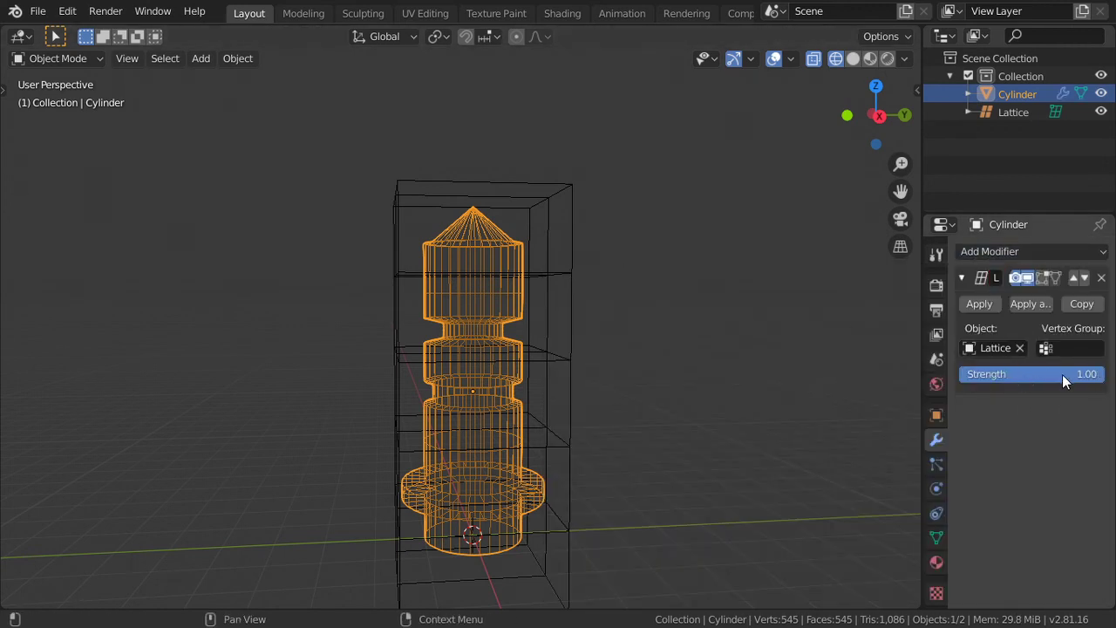
scroll(539, 362, down, 1)
In front view, edit the lattice and shift its middle row of points left along X.
click(549, 355)
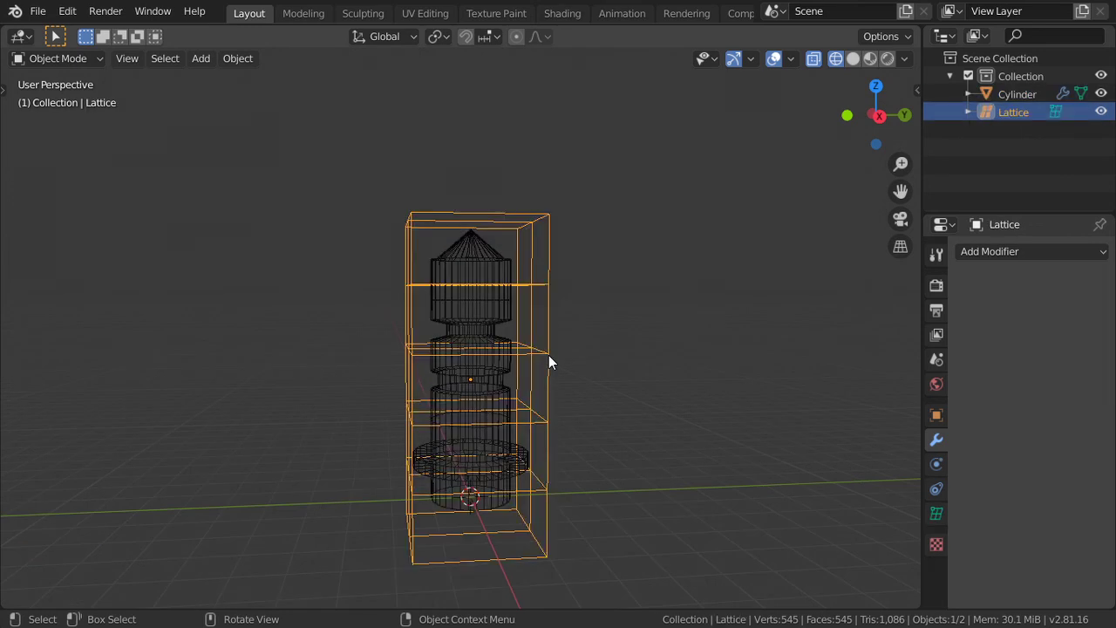
key(KP_1)
key(Tab)
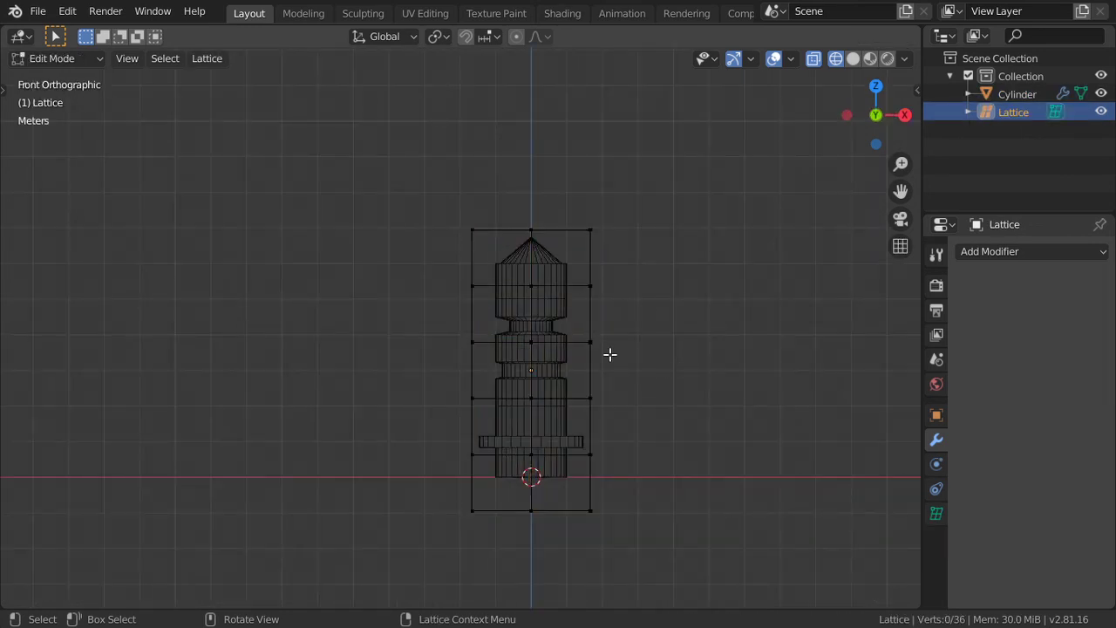
scroll(609, 354, up, 3)
key(a)
key(alt+a)
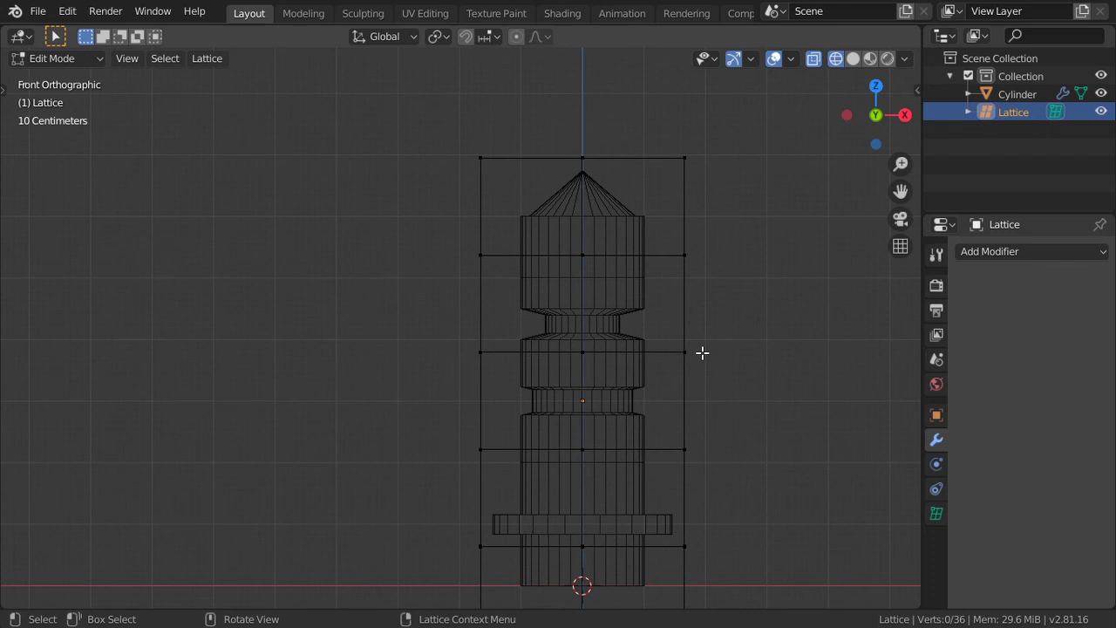
drag(724, 325, 370, 376)
scroll(666, 373, down, 3)
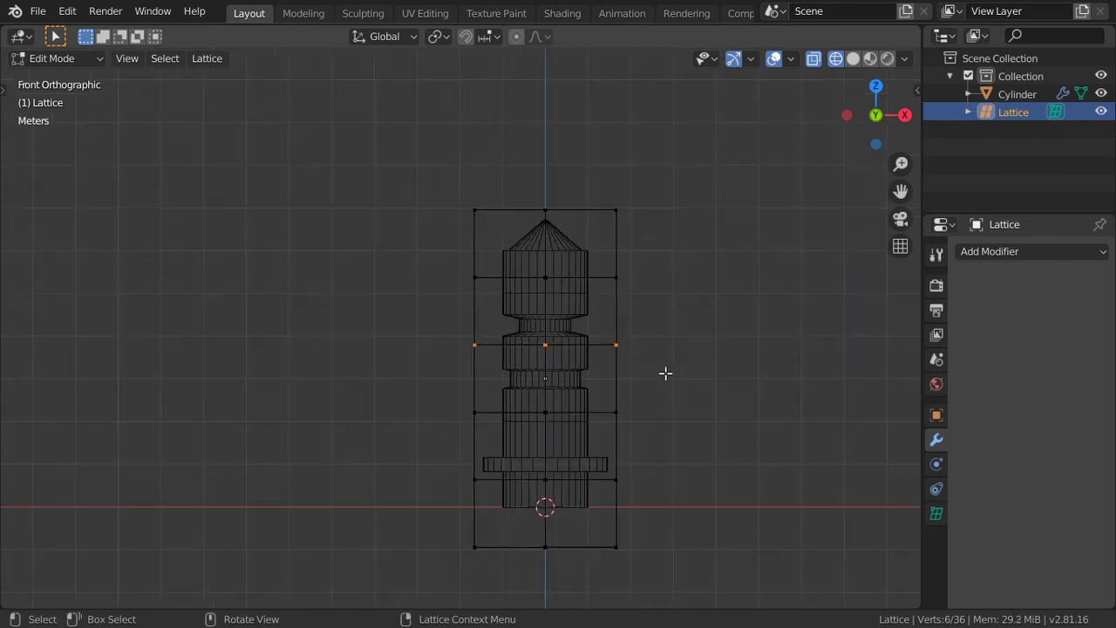
key(g)
key(x)
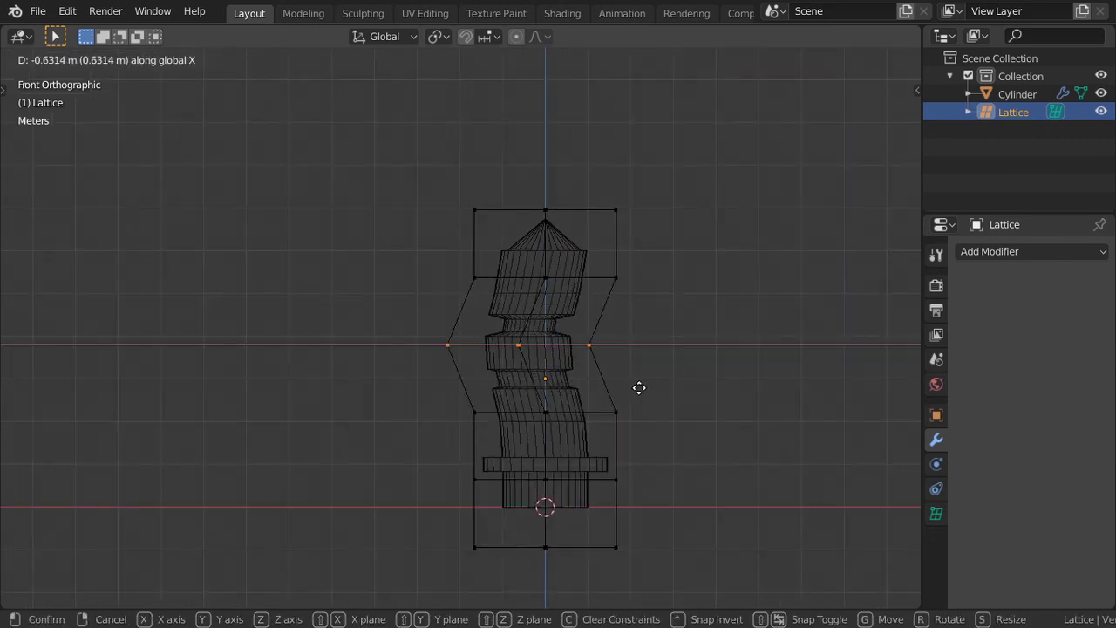
click(637, 391)
Box-select a lower row of lattice points and shift it right along X.
key(a)
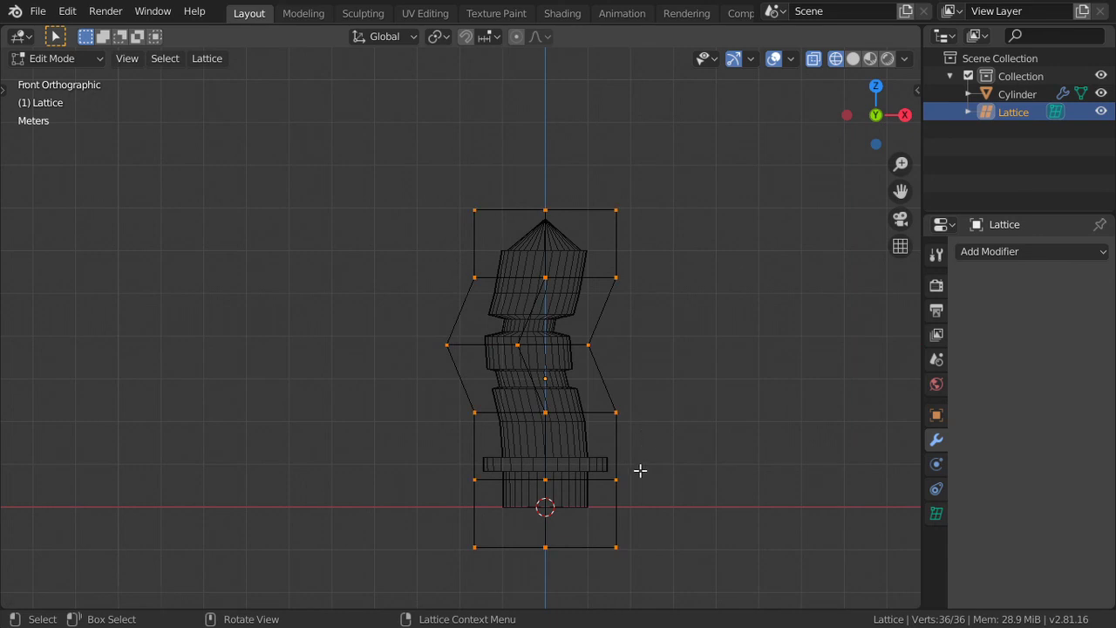
key(alt+a)
key(b)
drag(672, 448, 366, 486)
key(g)
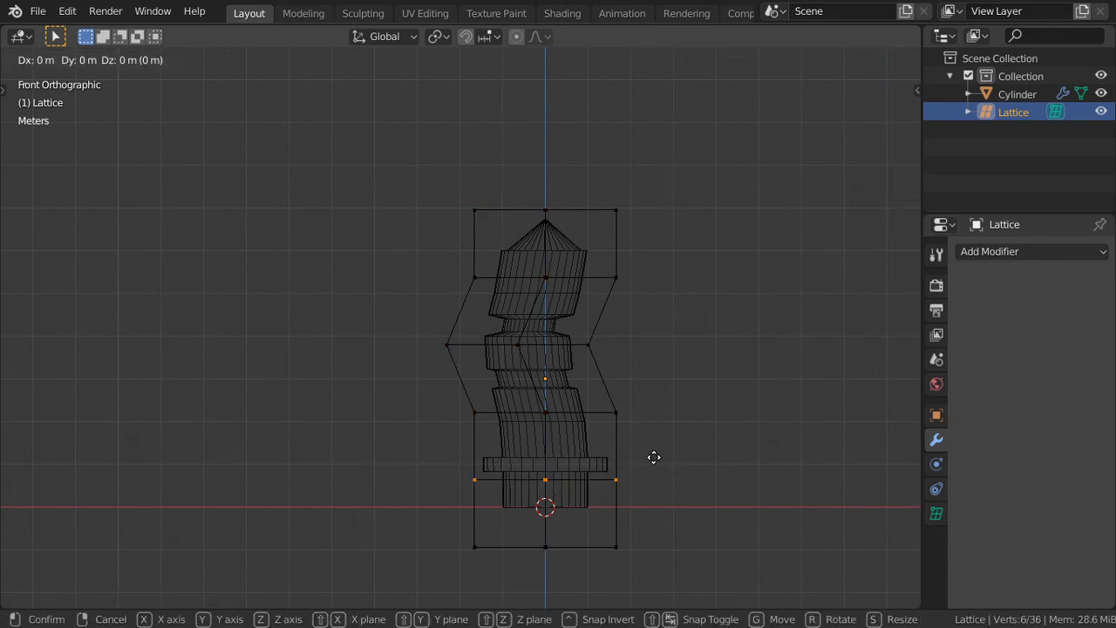
key(x)
click(669, 479)
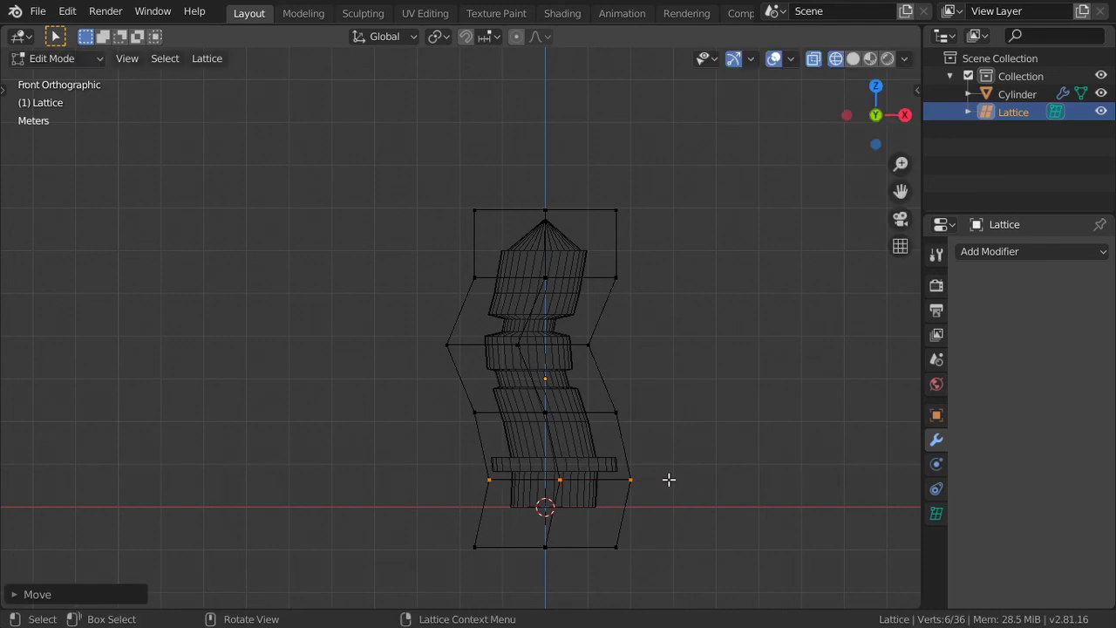
key(KP_3)
In right view, push the lattice's middle row along Y, then return to Object Mode.
scroll(643, 433, up, 1)
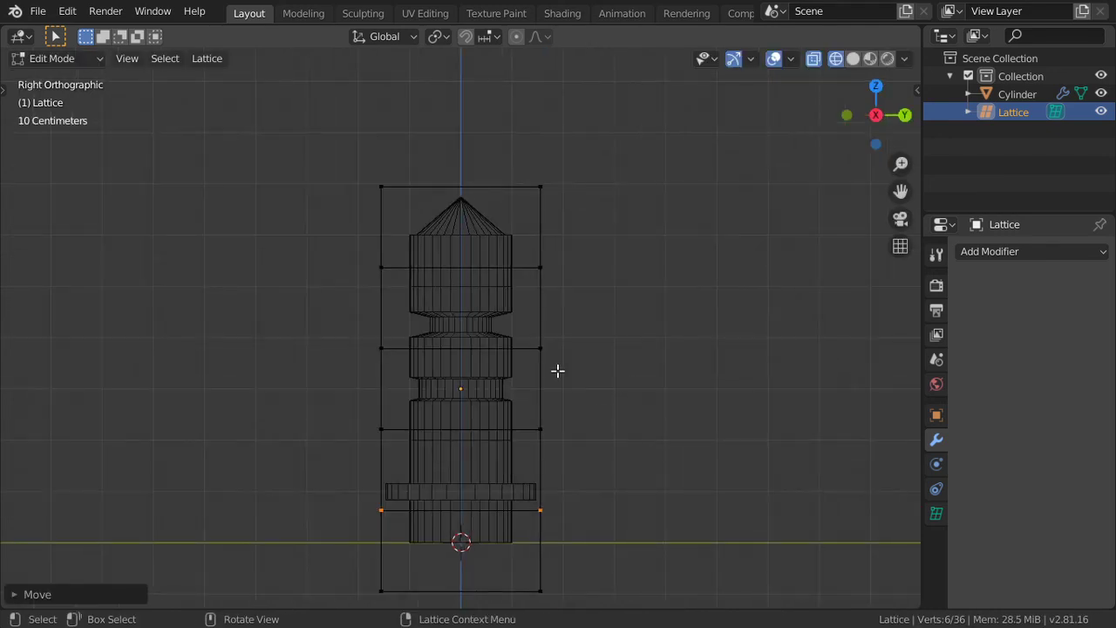
key(a)
key(alt+a)
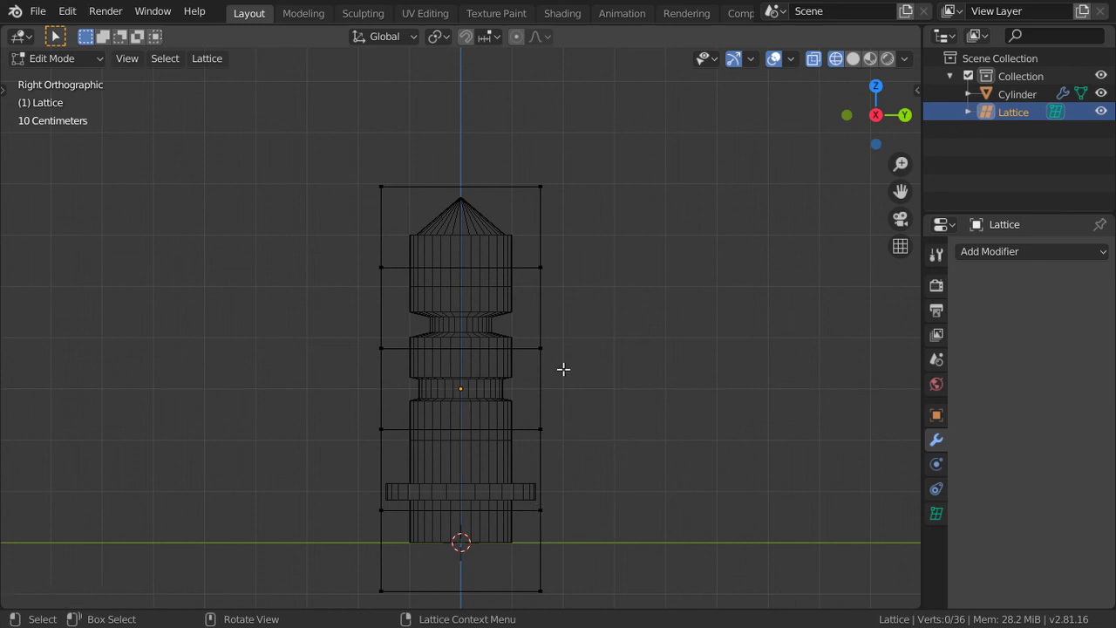
mouse_move(594, 309)
mouse_down()
mouse_move(331, 366)
mouse_move(280, 390)
mouse_up()
key(g)
key(y)
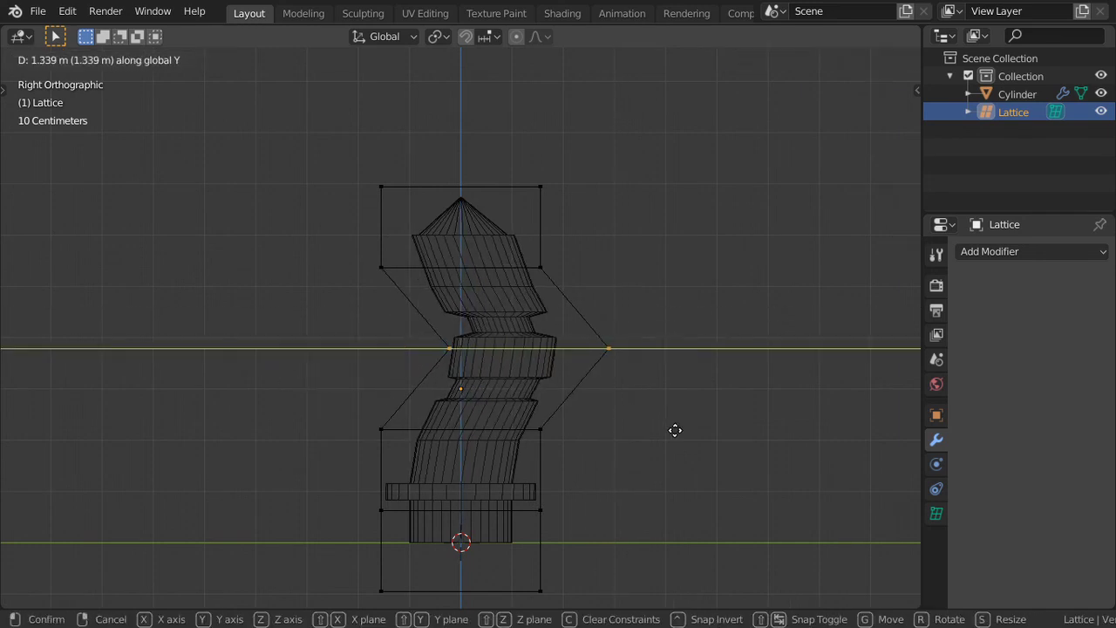
click(663, 426)
key(Tab)
scroll(583, 384, down, 3)
middle_drag(581, 382, 705, 428)
Hide the lattice, show the cylinder solid-shaded, and toggle its Lattice modifier's viewport display.
key(h)
click(523, 354)
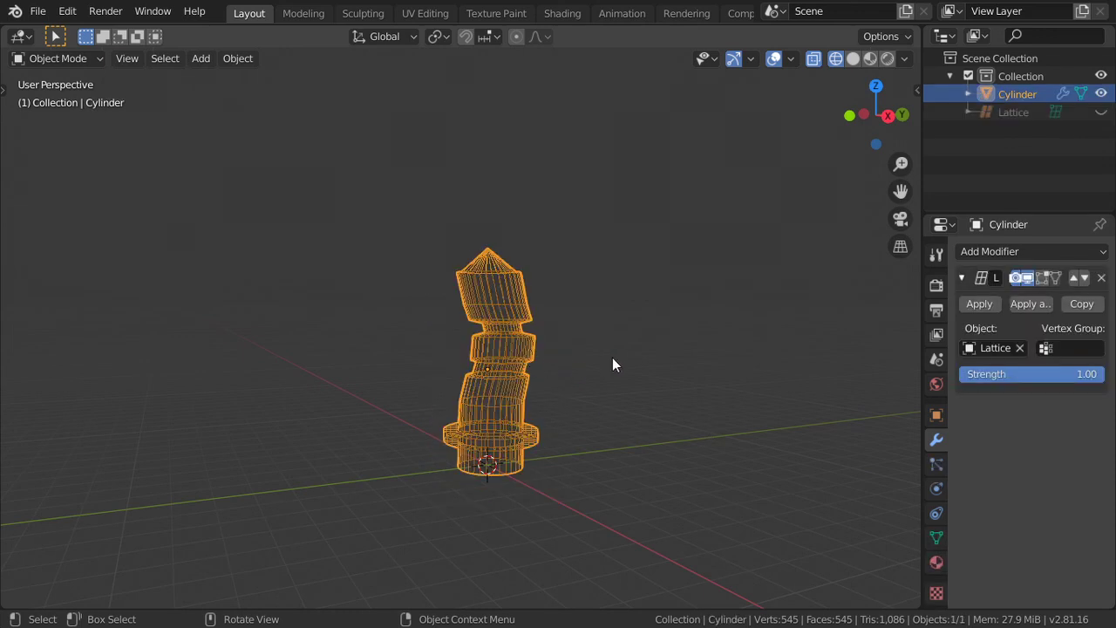
key(z)
middle_drag(790, 348, 705, 384)
mouse_move(671, 332)
middle_down()
mouse_move(411, 427)
mouse_move(534, 376)
middle_up()
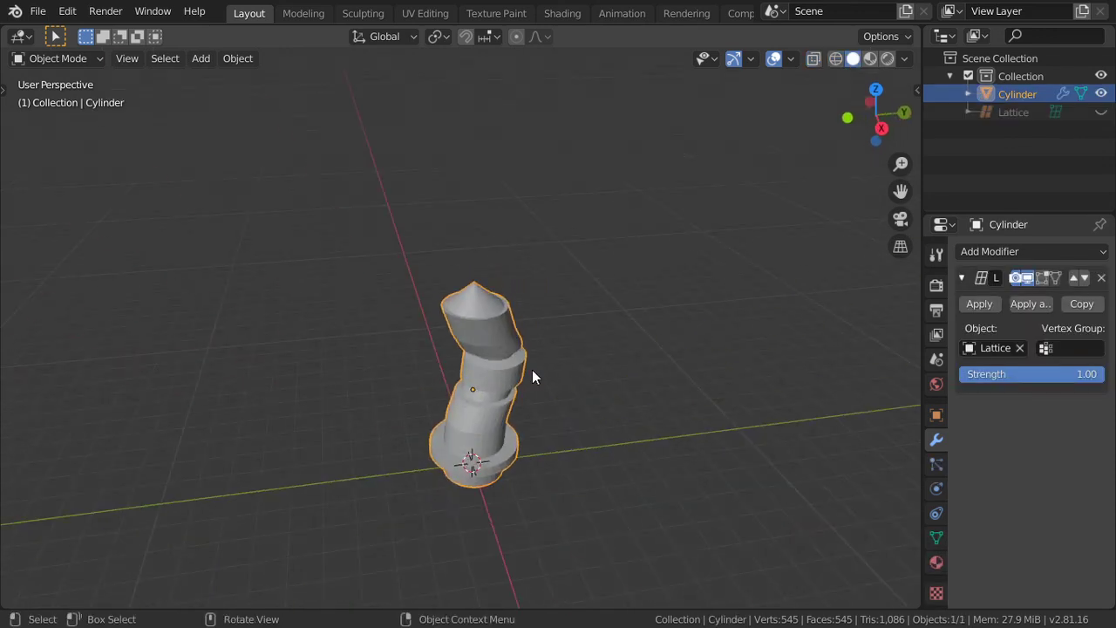
click(1031, 279)
click(1031, 279)
click(1031, 279)
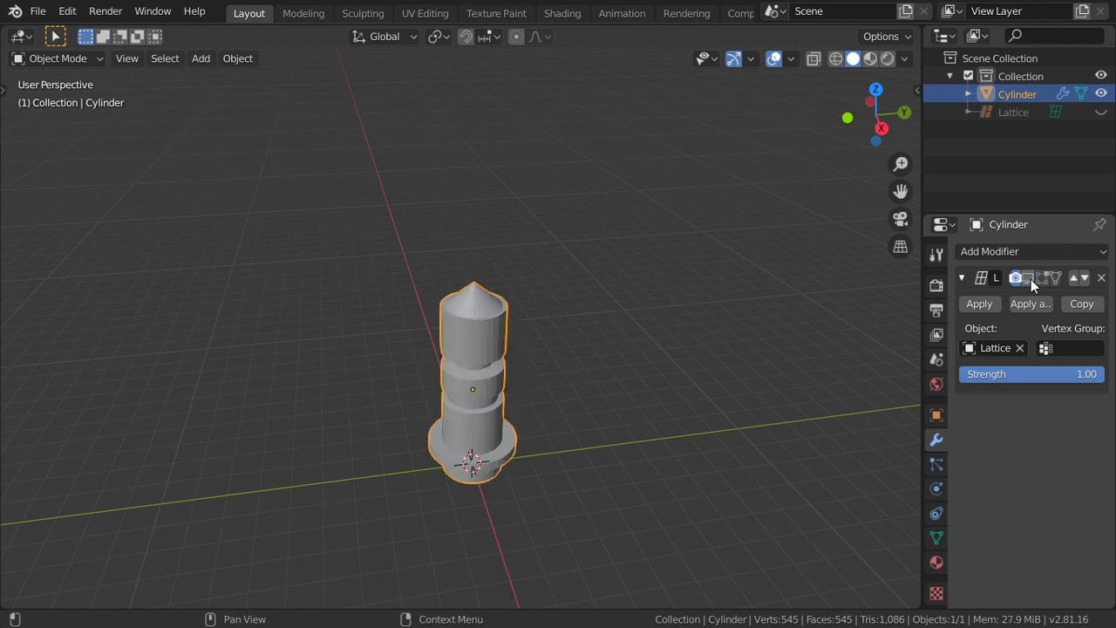